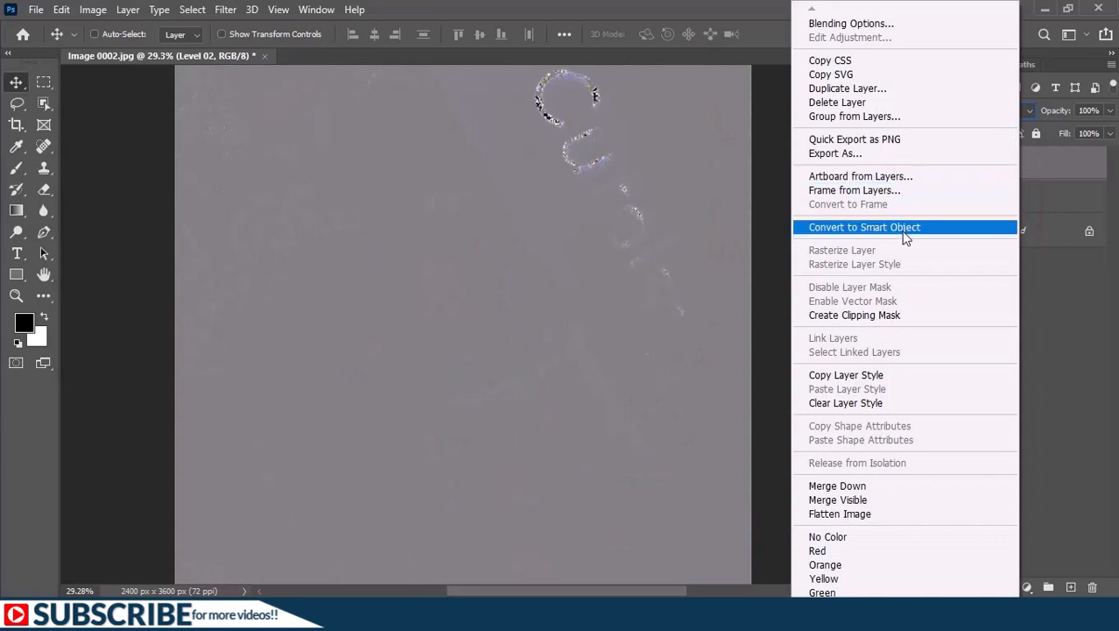
# - Convert the Level 02 layer to a Smart Object and apply a High Pass filter with a radius of 18 pixels
pyautogui.click(902, 233)
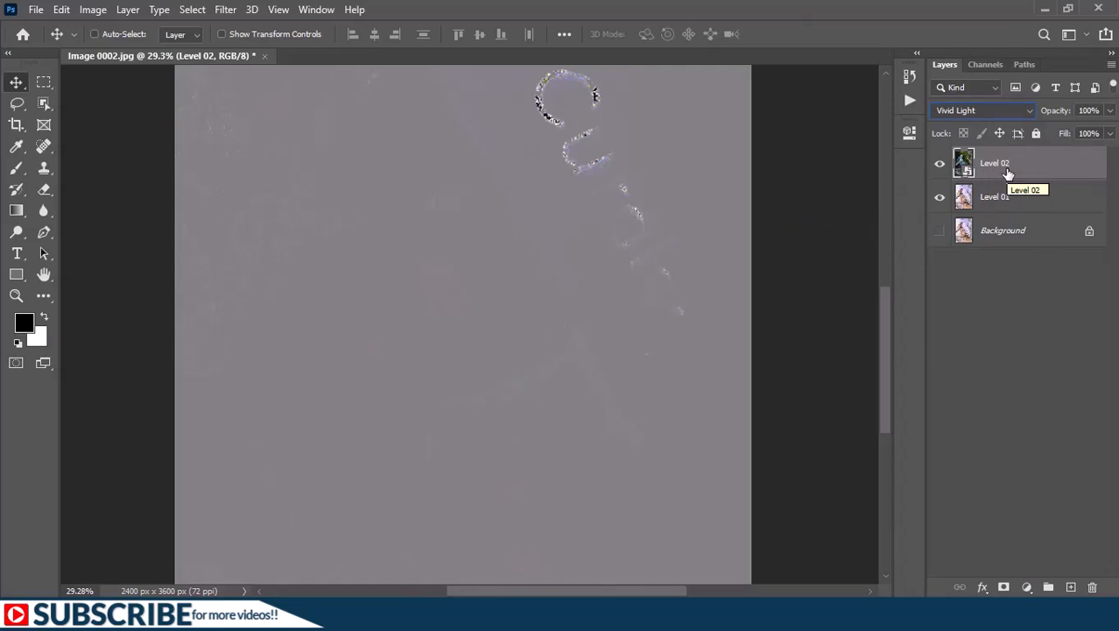
pyautogui.click(223, 11)
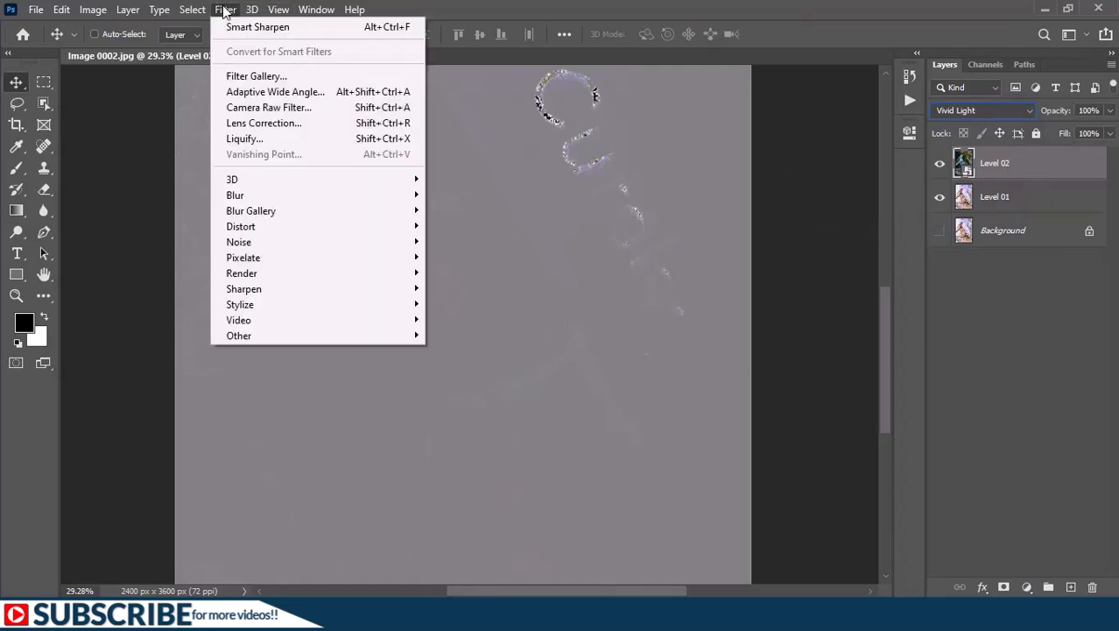
pyautogui.moveTo(332, 334)
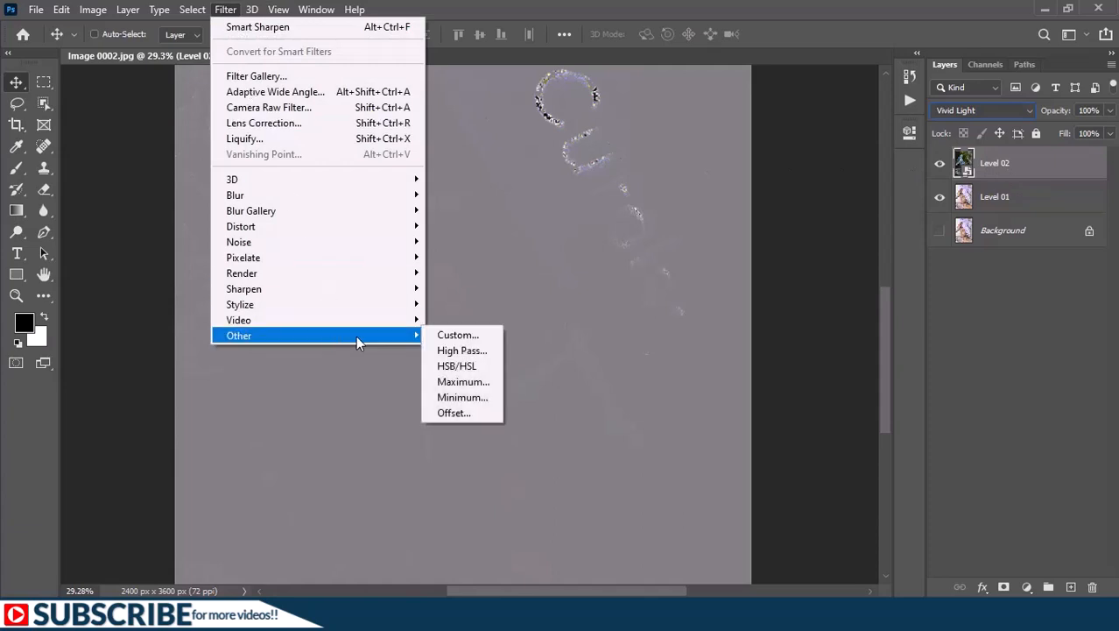
pyautogui.click(459, 352)
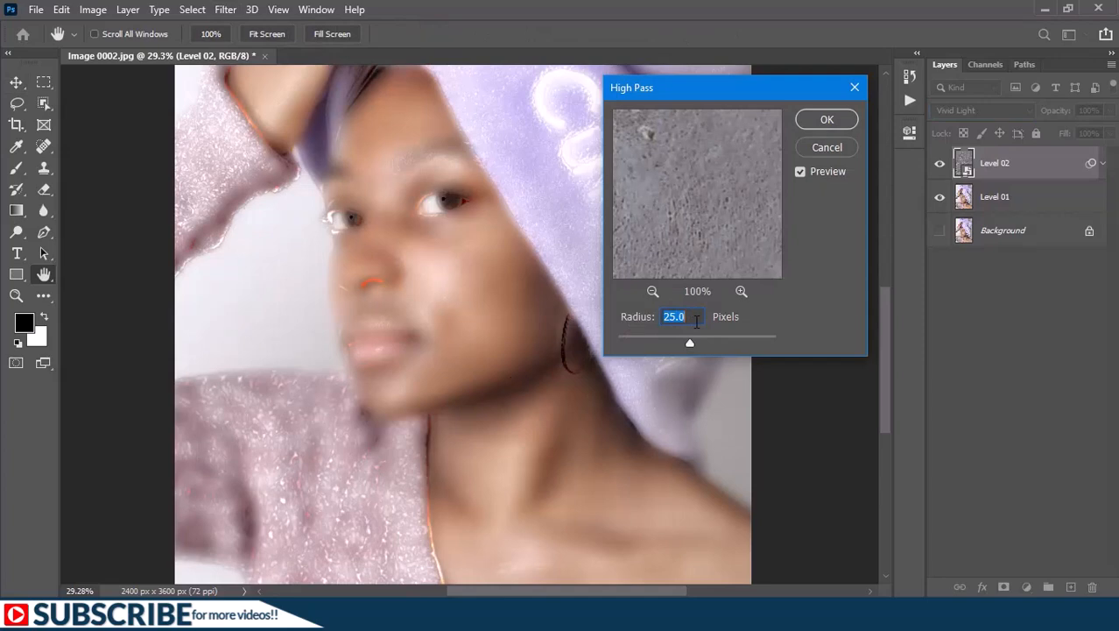
pyautogui.moveTo(611, 341); pyautogui.dragTo(603, 343)
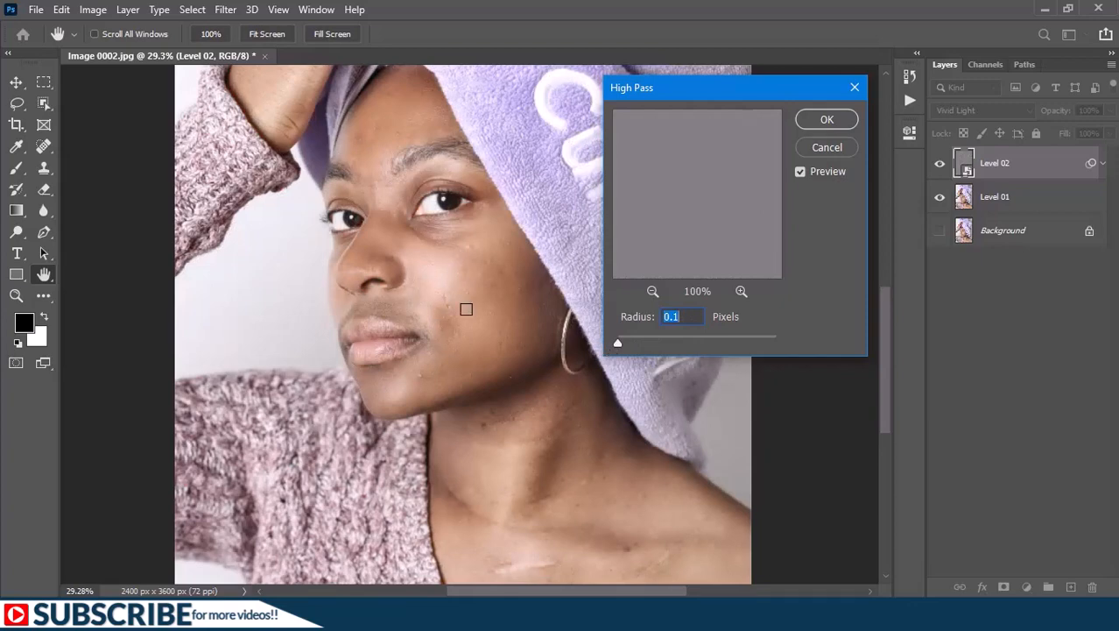
pyautogui.moveTo(616, 342); pyautogui.dragTo(684, 345)
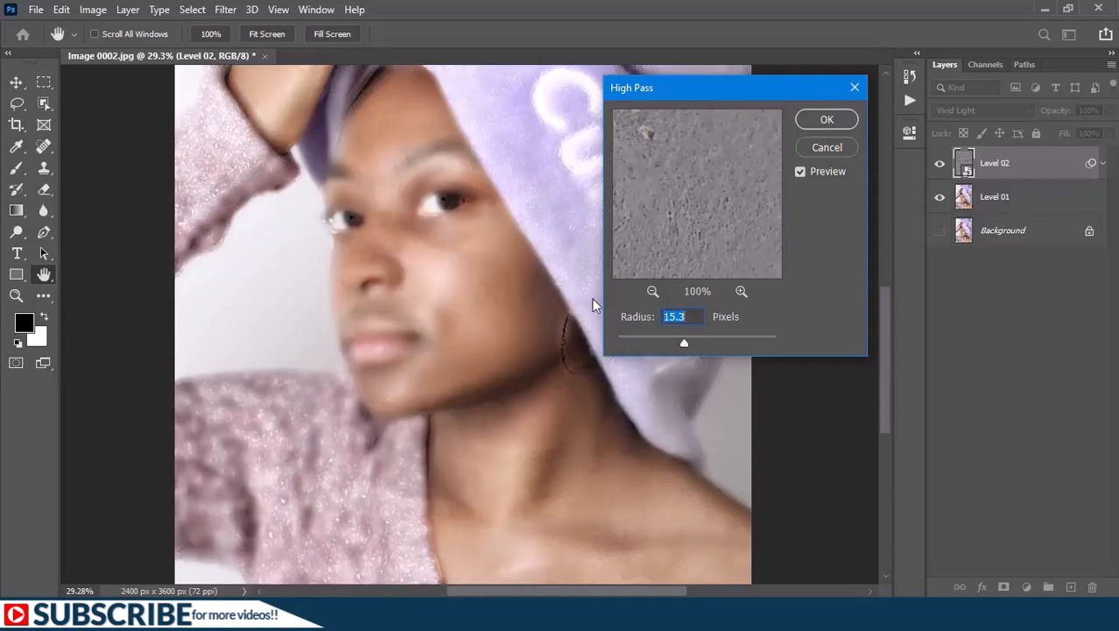
pyautogui.moveTo(683, 316); pyautogui.dragTo(620, 316)
pyautogui.write('18')
pyautogui.press('Return')
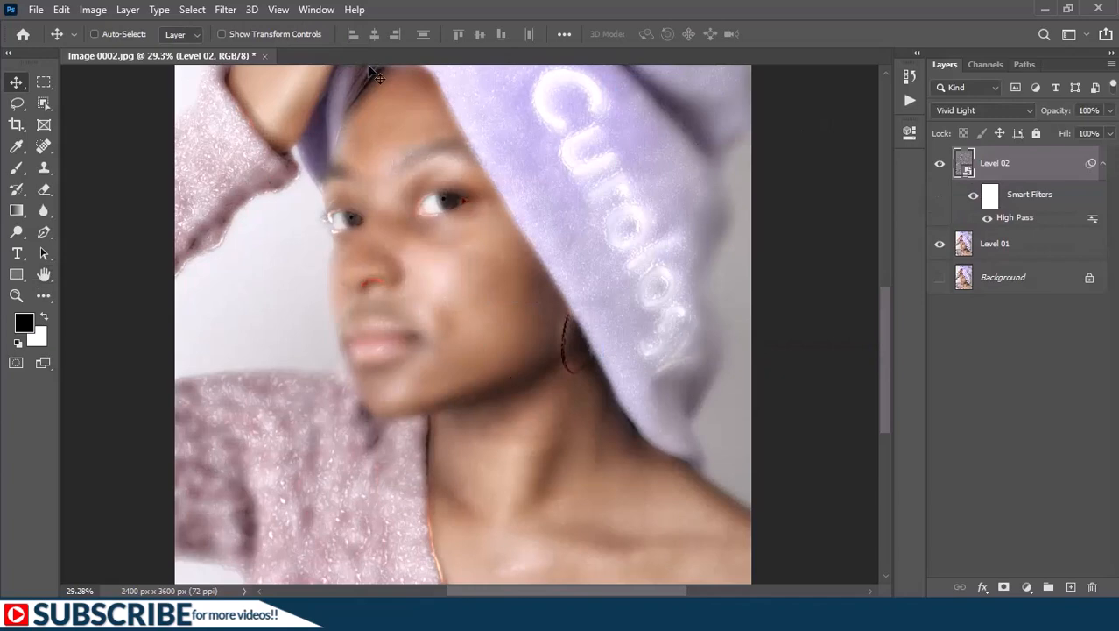
# - Apply a Gaussian Blur smart filter with a radius of 1.3 pixels to Level 02
pyautogui.click(226, 10)
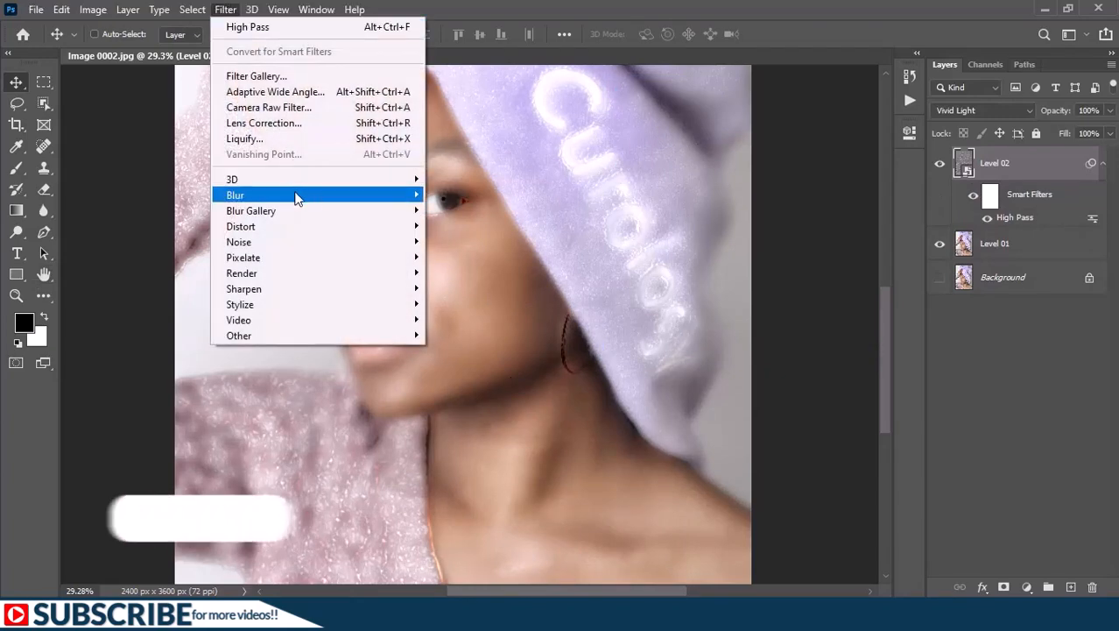
pyautogui.moveTo(375, 196)
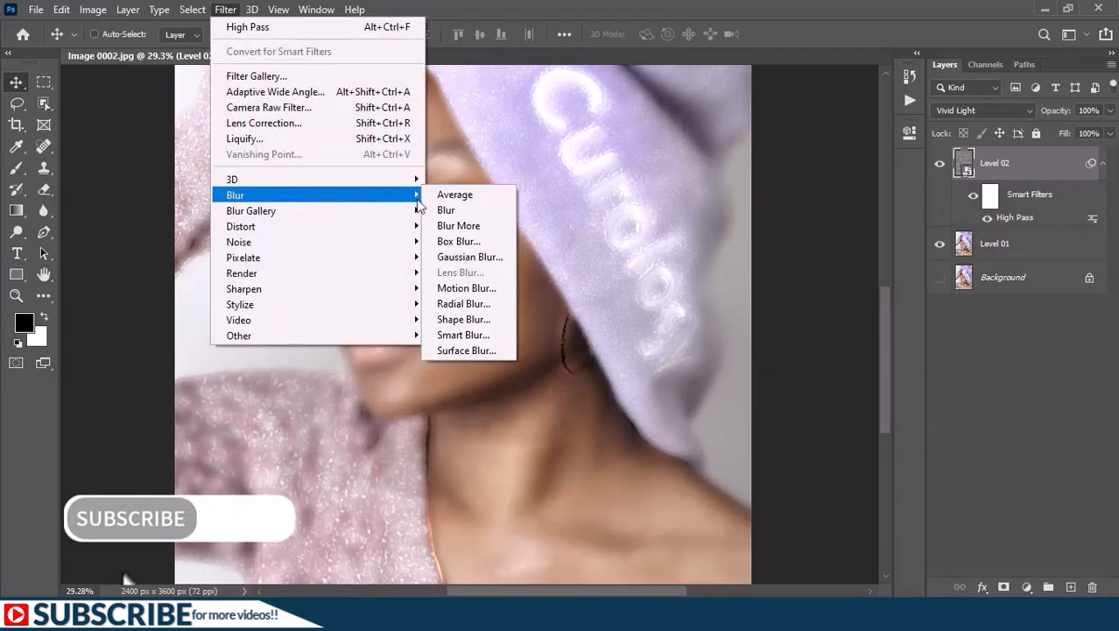
pyautogui.click(469, 256)
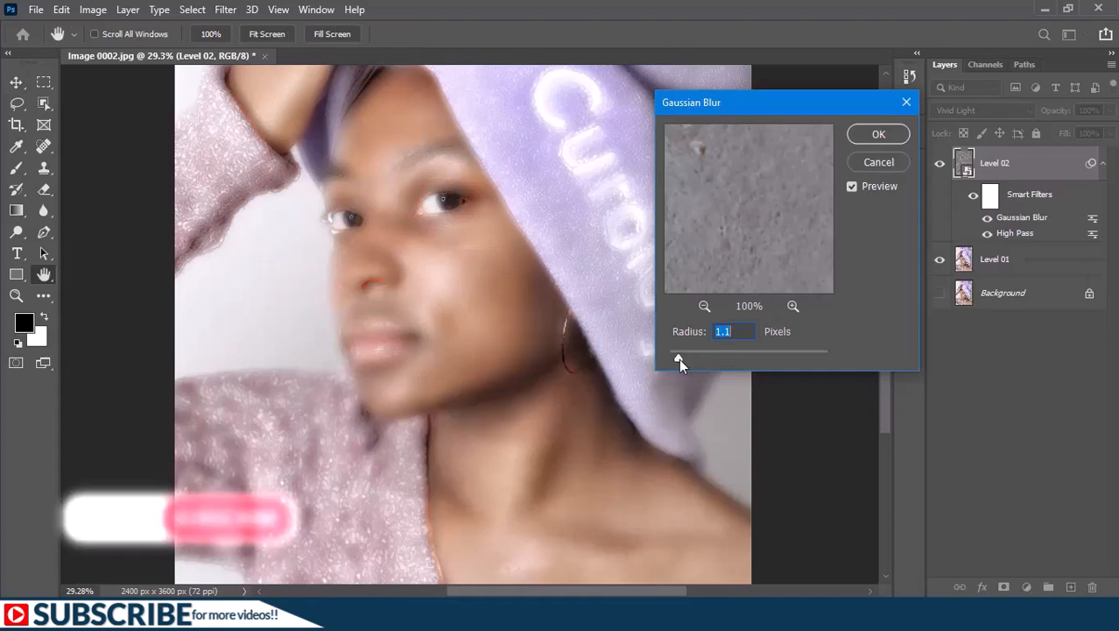
pyautogui.moveTo(679, 358)
pyautogui.mouseDown()
pyautogui.moveTo(725, 357)
pyautogui.moveTo(681, 358)
pyautogui.mouseUp()
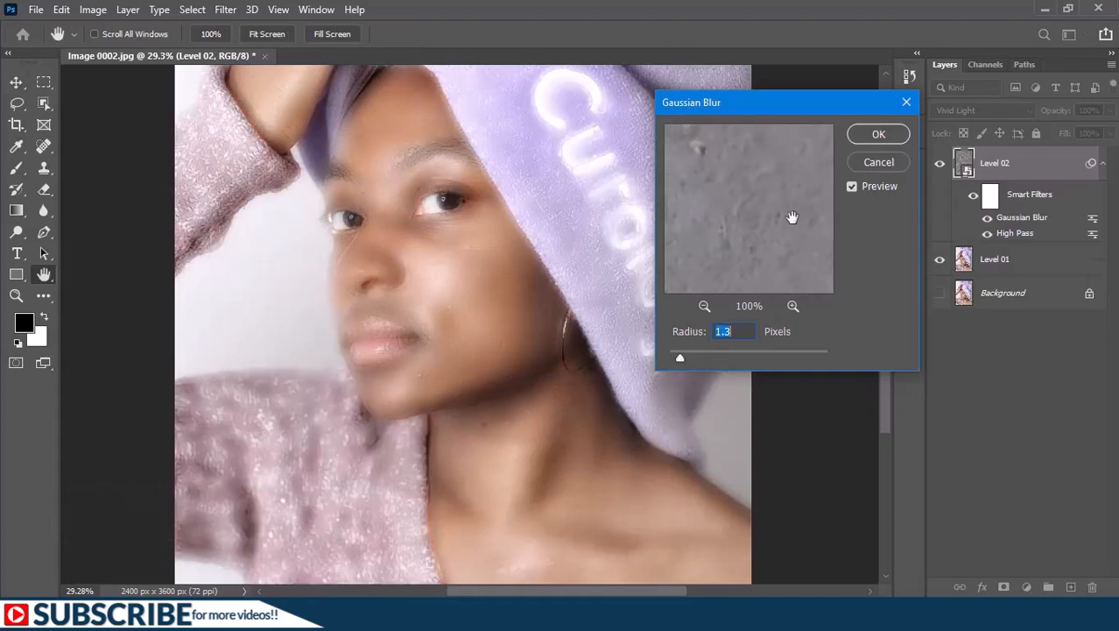
pyautogui.click(873, 134)
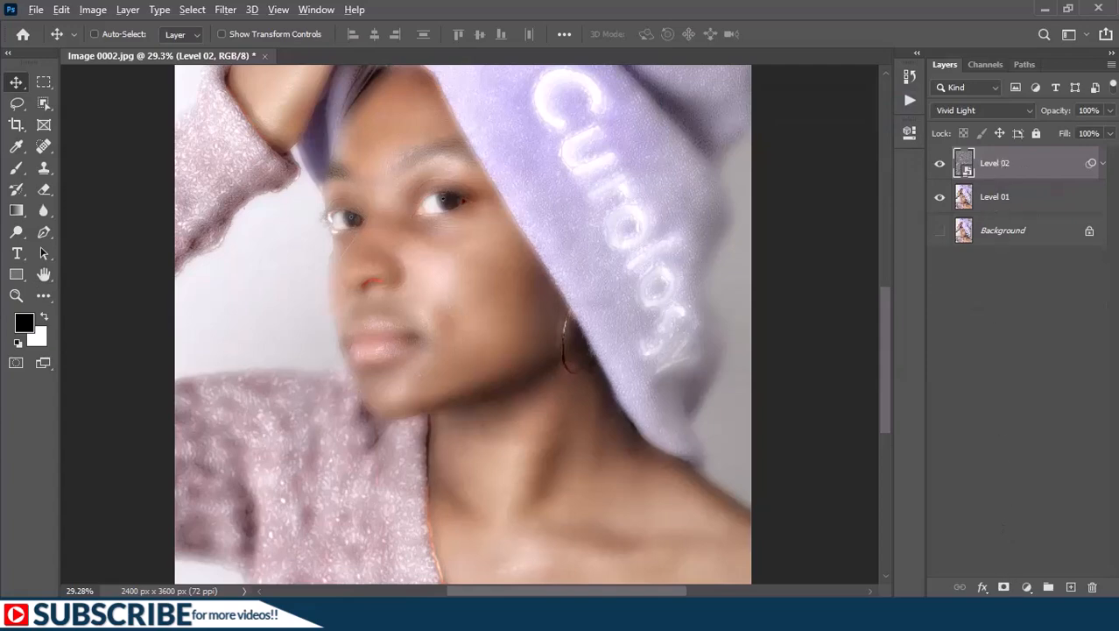
# - Hide Level 02 behind a black layer mask and set the Brush tool's flow to 73%
pyautogui.keyDown('alt'); pyautogui.click(1004, 588); pyautogui.keyUp('alt')
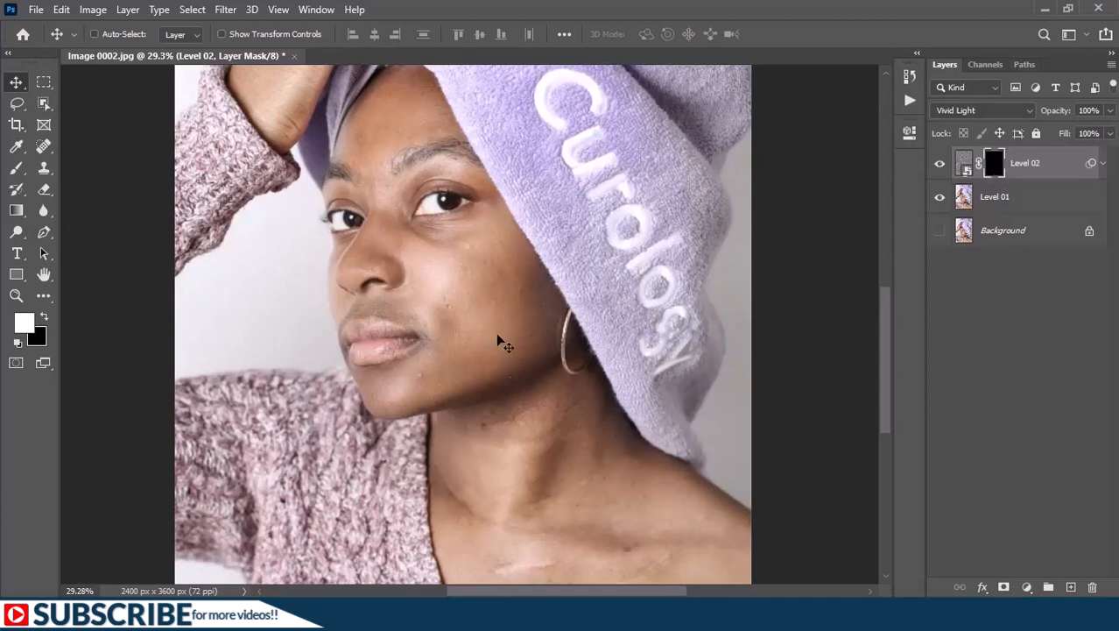
pyautogui.rightClick(13, 171)
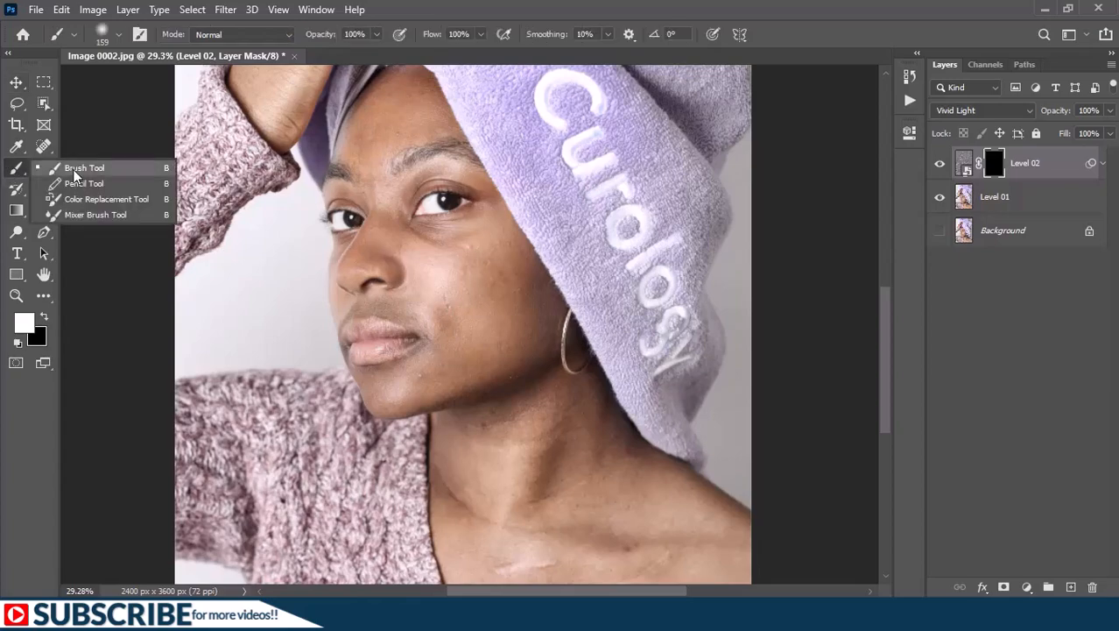
pyautogui.click(75, 172)
pyautogui.click(114, 34)
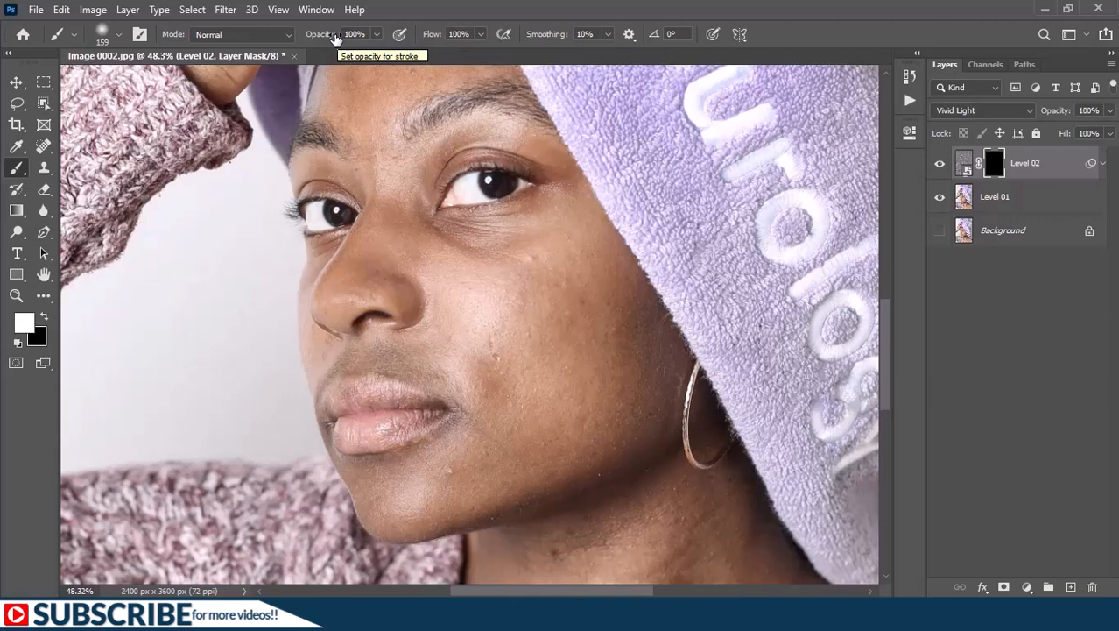
pyautogui.moveTo(433, 39); pyautogui.dragTo(412, 38)
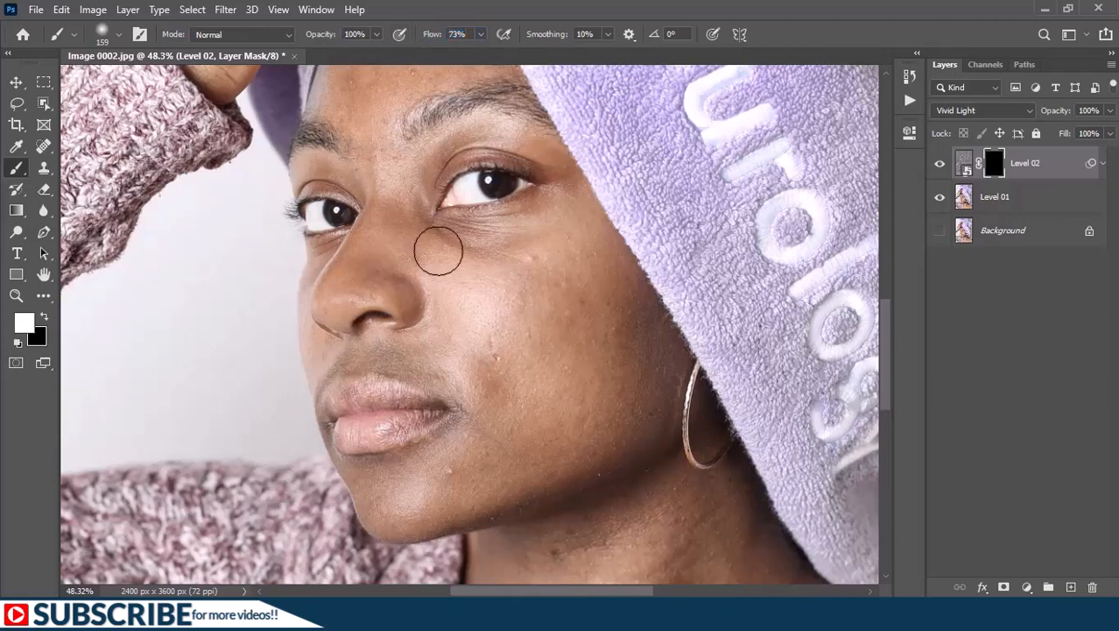
# - Paint white on the Level 02 mask over the cheek, forehead and nose, using a smaller brush near the facial edges
pyautogui.moveTo(437, 250)
pyautogui.mouseDown()
pyautogui.moveTo(506, 282)
pyautogui.moveTo(574, 255)
pyautogui.moveTo(564, 293)
pyautogui.moveTo(502, 333)
pyautogui.moveTo(532, 356)
pyautogui.moveTo(561, 330)
pyautogui.moveTo(528, 400)
pyautogui.moveTo(570, 466)
pyautogui.mouseUp()
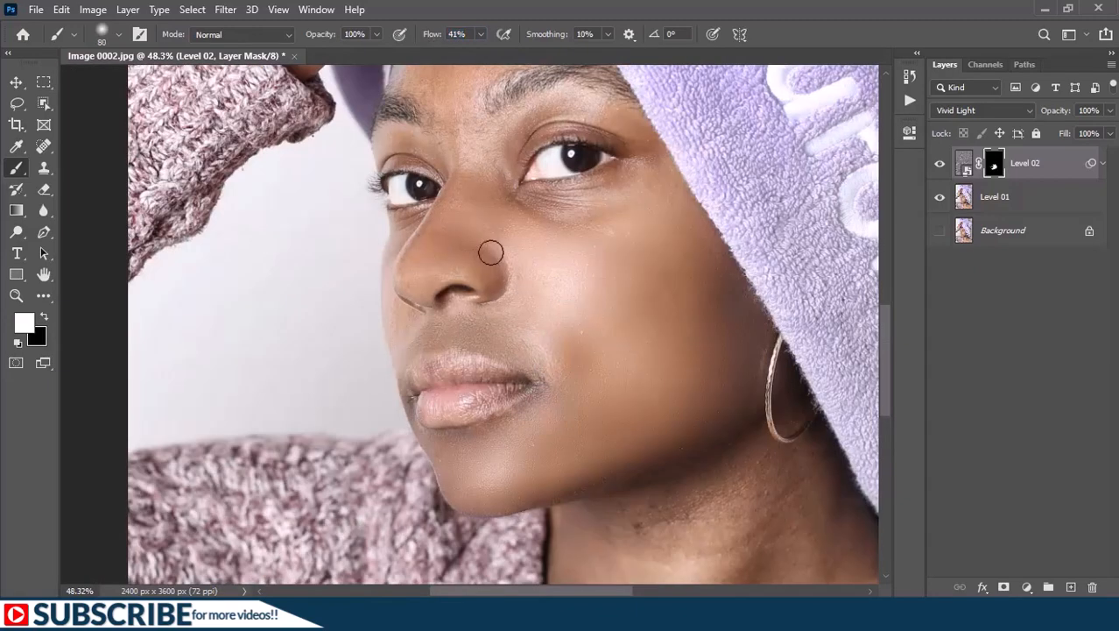
pyautogui.scroll(3, 490, 252)
pyautogui.moveTo(563, 104); pyautogui.dragTo(544, 195)
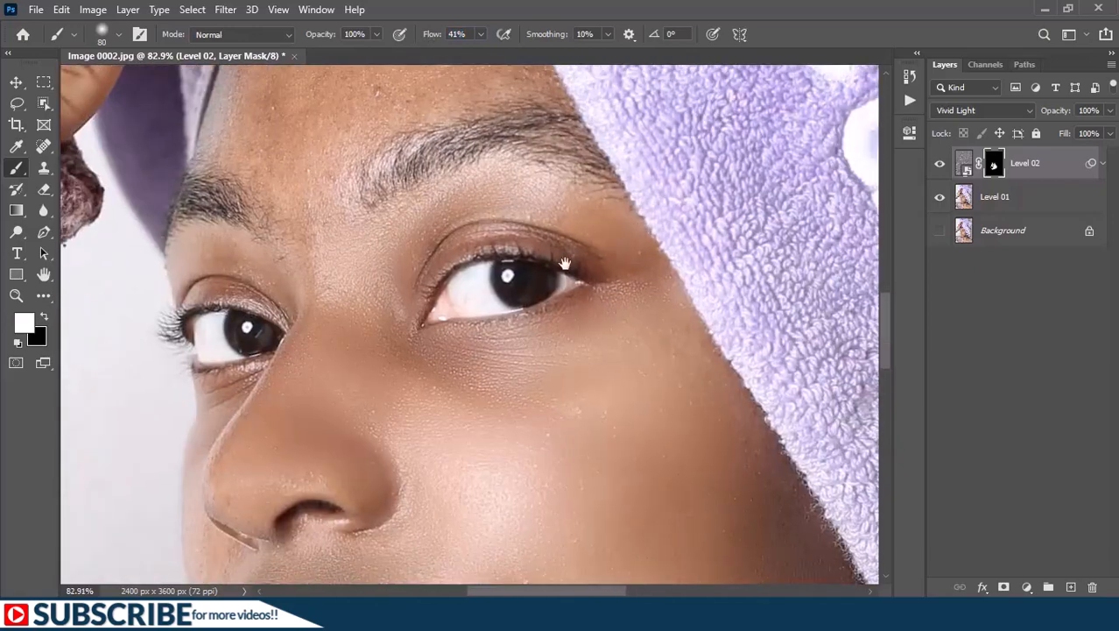
pyautogui.scroll(10, 570, 175)
pyautogui.scroll(-3, 496, 361)
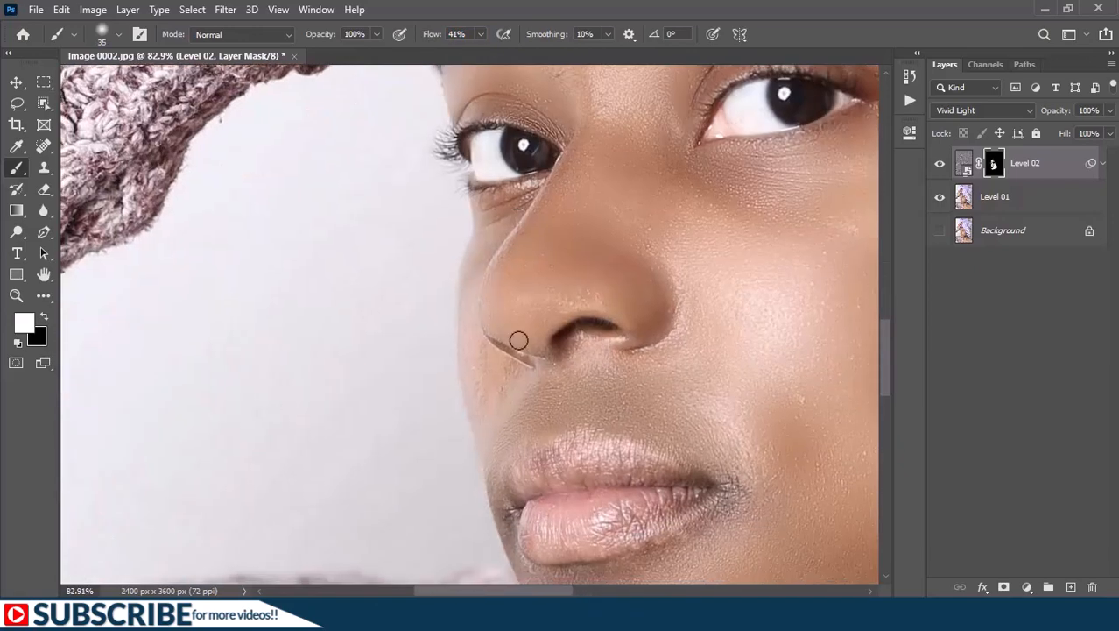
pyautogui.moveTo(504, 346); pyautogui.dragTo(478, 286)
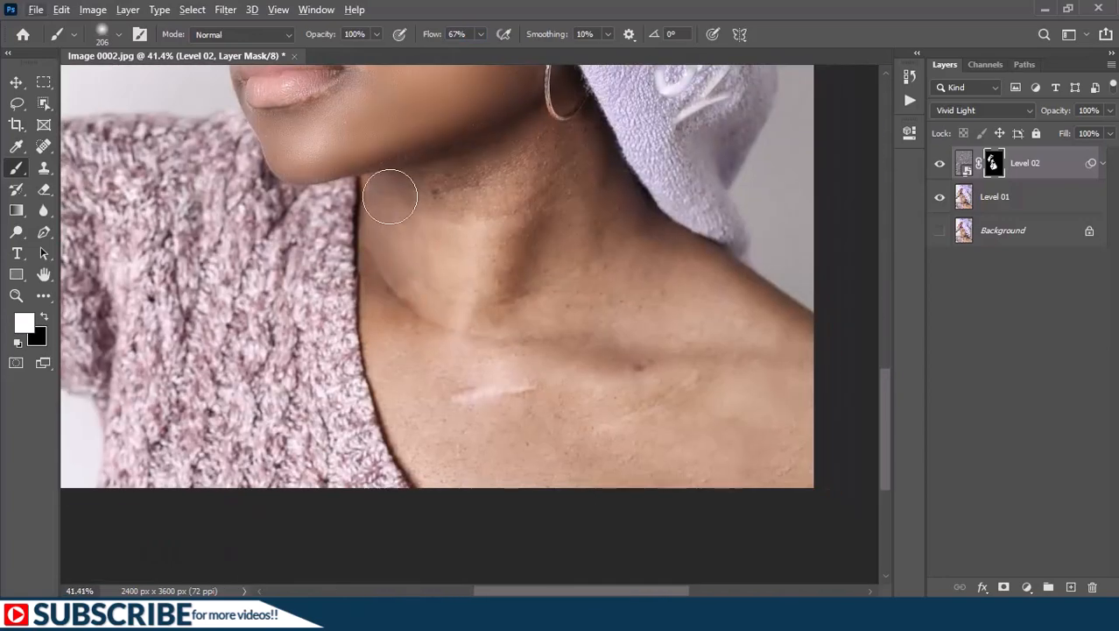
# - Paint white on the Level 02 mask over the neck and chest skin, and set the brush flow to 98%
pyautogui.moveTo(678, 454)
pyautogui.mouseDown()
pyautogui.moveTo(516, 323)
pyautogui.moveTo(784, 303)
pyautogui.moveTo(724, 373)
pyautogui.moveTo(510, 224)
pyautogui.moveTo(430, 325)
pyautogui.moveTo(755, 381)
pyautogui.moveTo(472, 397)
pyautogui.mouseUp()
pyautogui.click(458, 35)
pyautogui.write('98')
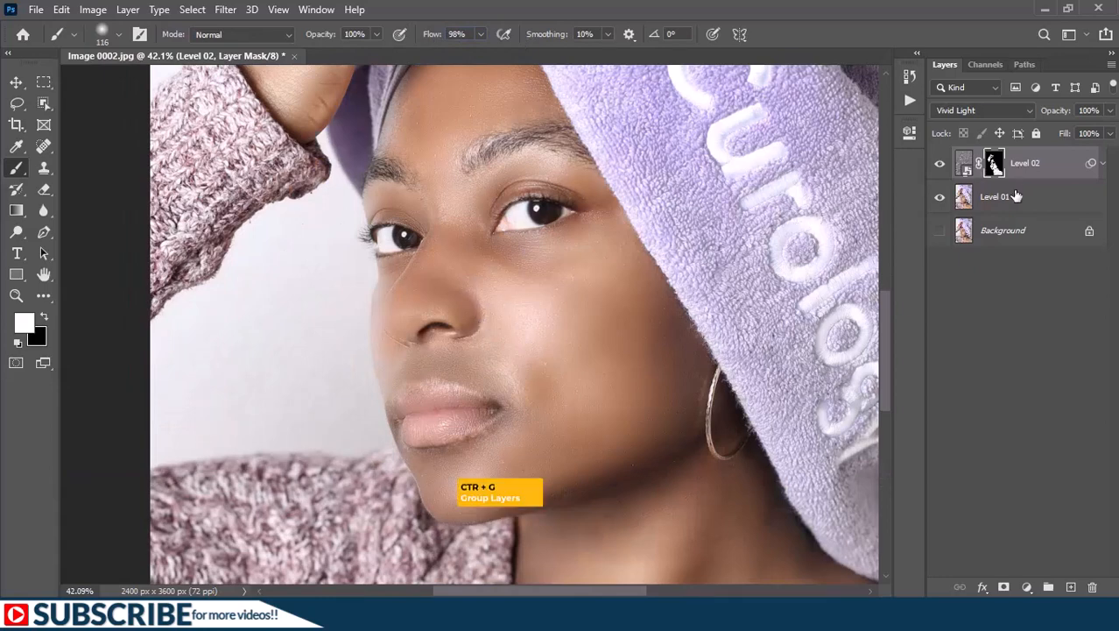
# - Group the Level 02 and Level 01 layers and name the group Retouching
pyautogui.keyDown('shift'); pyautogui.click(1016, 197); pyautogui.keyUp('shift')
pyautogui.hotkey('ctrl', 'g')
pyautogui.doubleClick(999, 156)
pyautogui.write('Retouching')
pyautogui.press('Return')
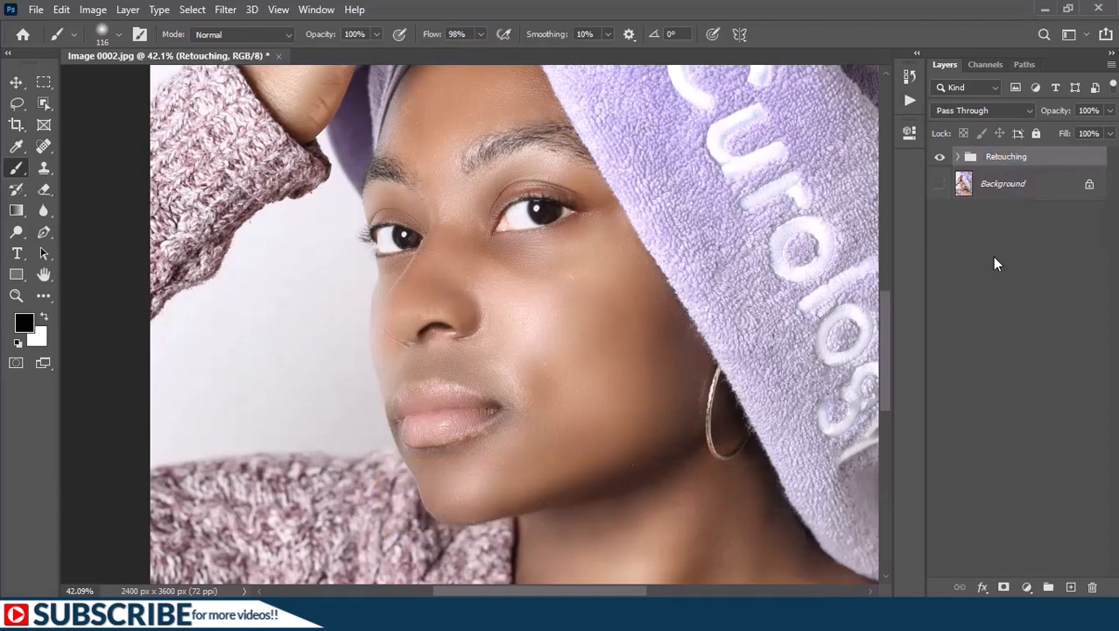
# - Compare the portrait before and after by toggling the Retouching group's visibility, leaving the Background layer hidden
pyautogui.click(940, 156)
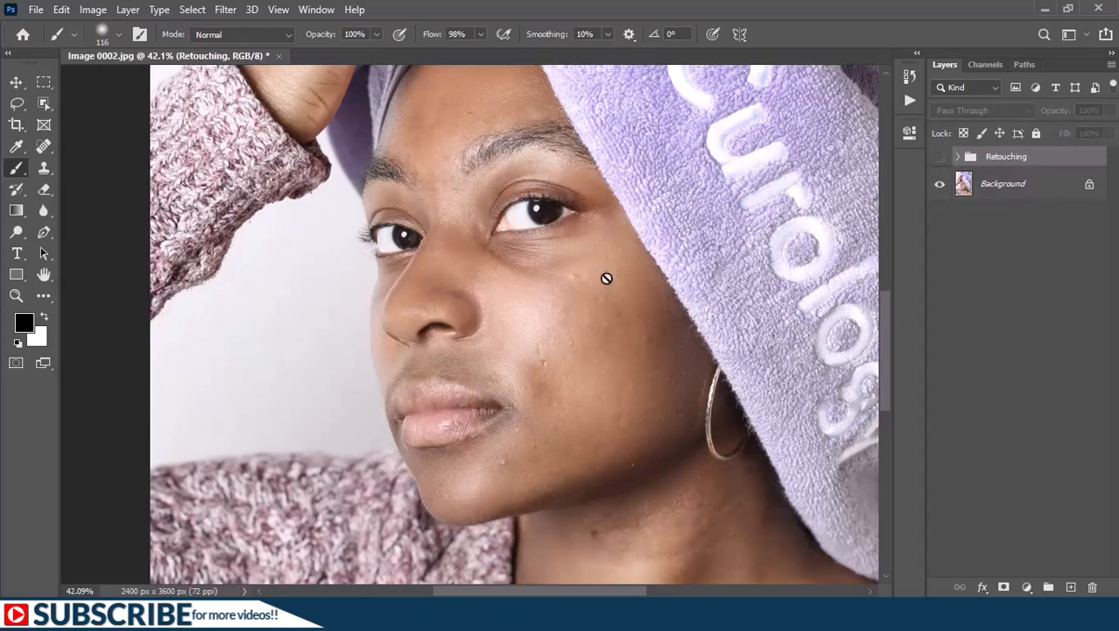
pyautogui.click(939, 156)
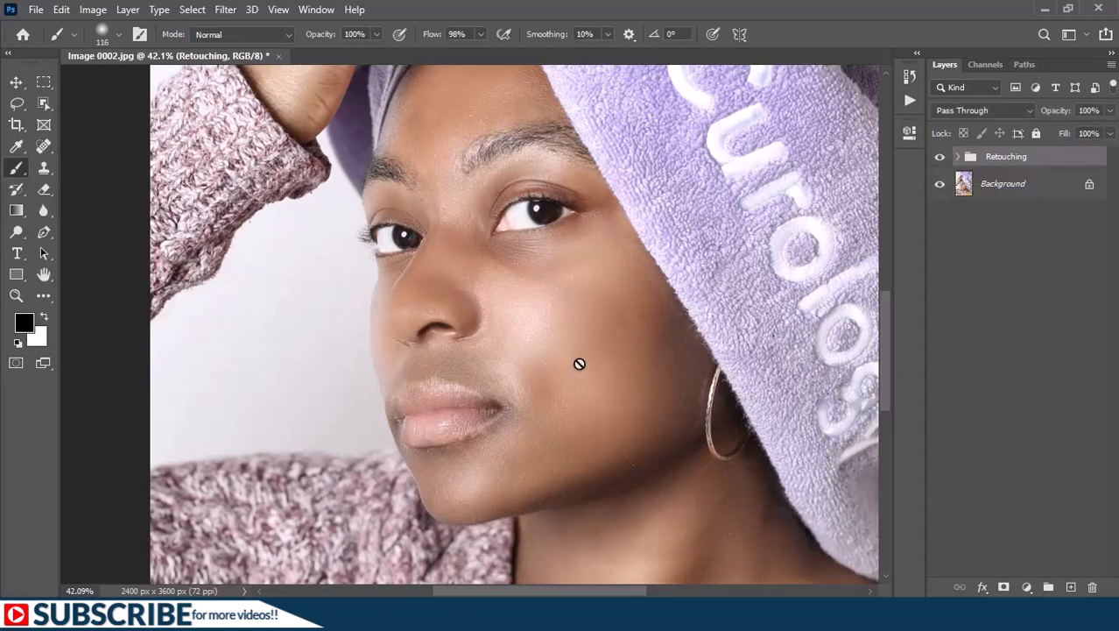
pyautogui.click(940, 184)
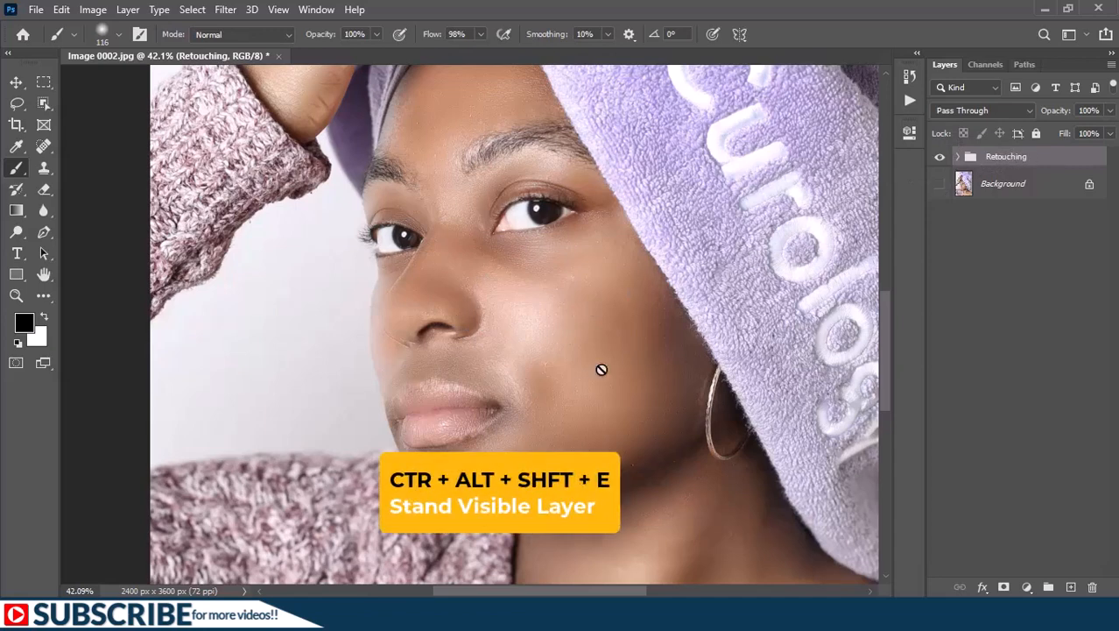
# - Stamp the visible layers onto a new layer, hide the Retouching group and convert the stamped layer to a Smart Object
pyautogui.hotkey('ctrl', 'alt', 'shift', 'e')
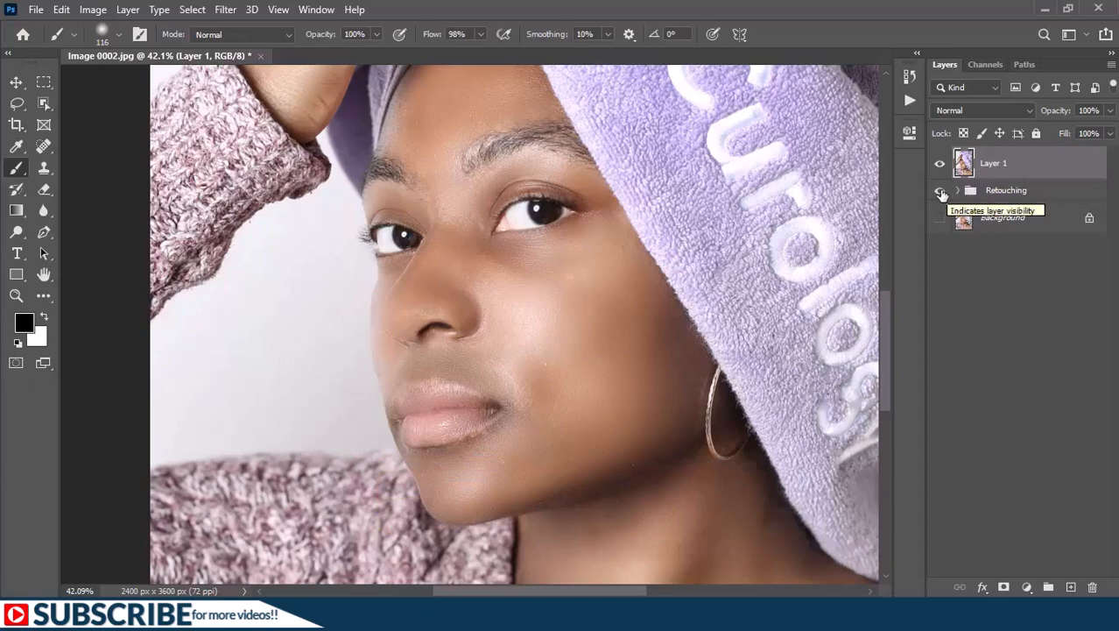
pyautogui.click(940, 191)
pyautogui.rightClick(1020, 155)
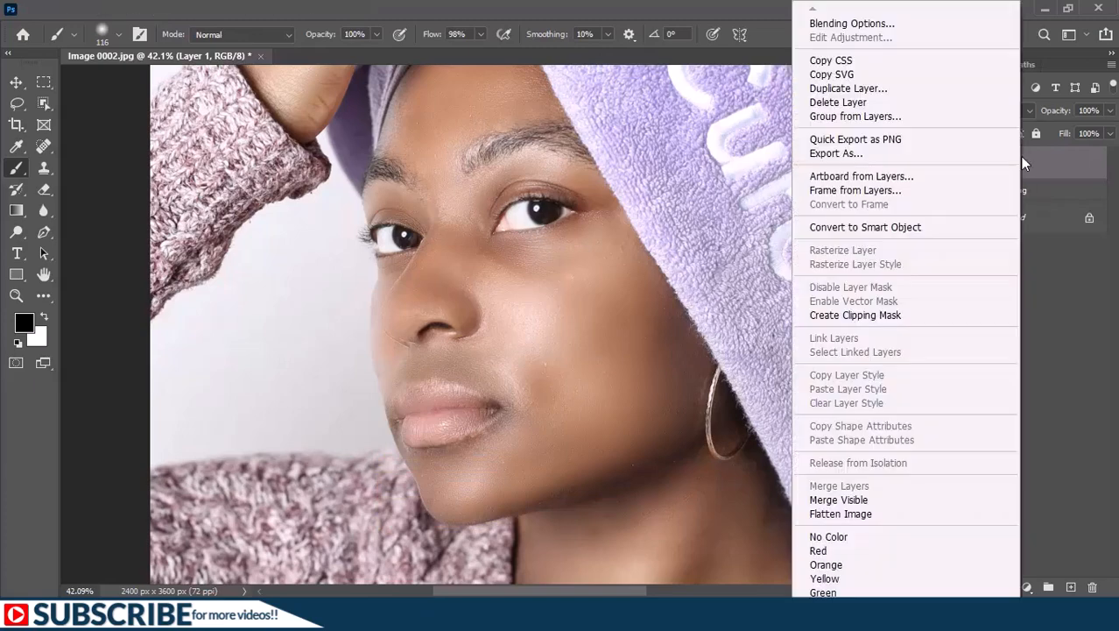
pyautogui.click(905, 226)
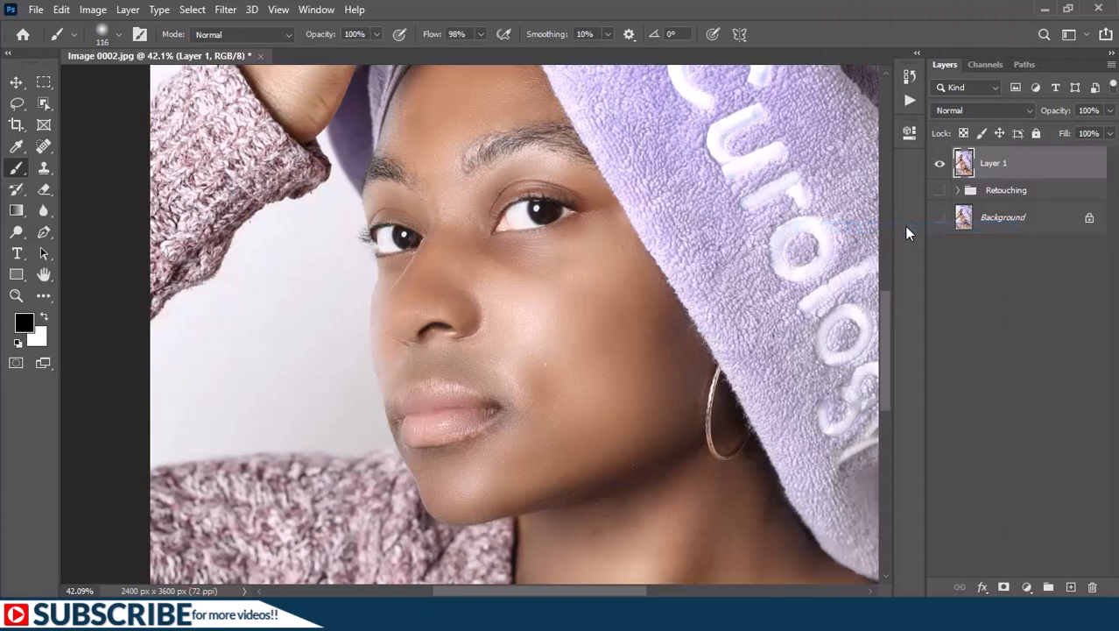
# - Apply Smart Sharpen to Layer 1 with an amount of 303%, a radius of 3 px and 19% noise reduction
pyautogui.click(227, 12)
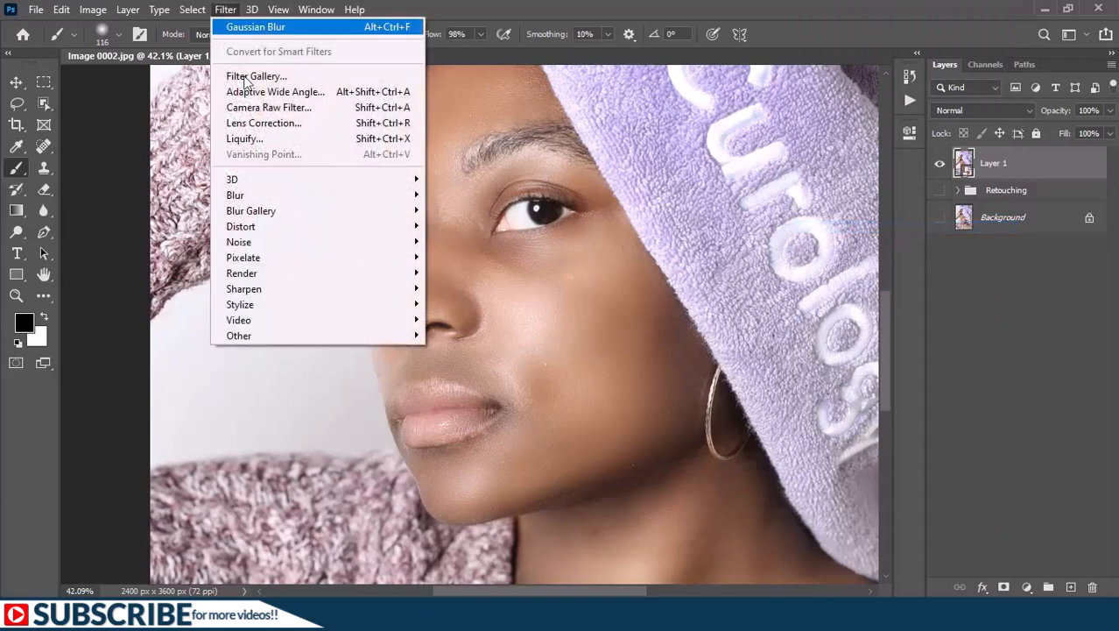
pyautogui.moveTo(305, 293)
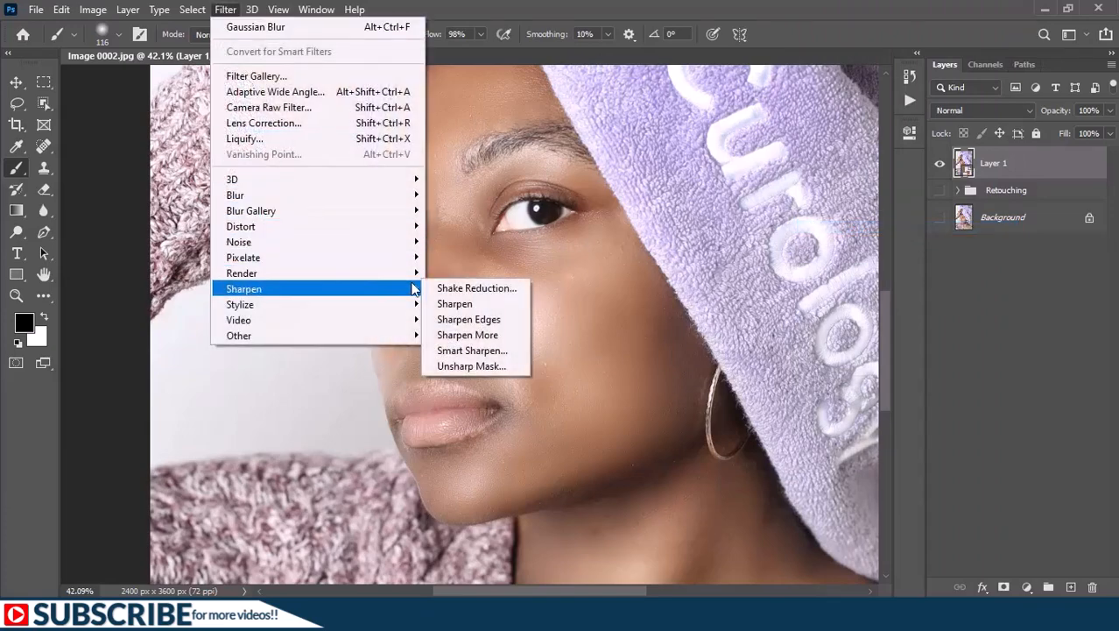
pyautogui.click(475, 351)
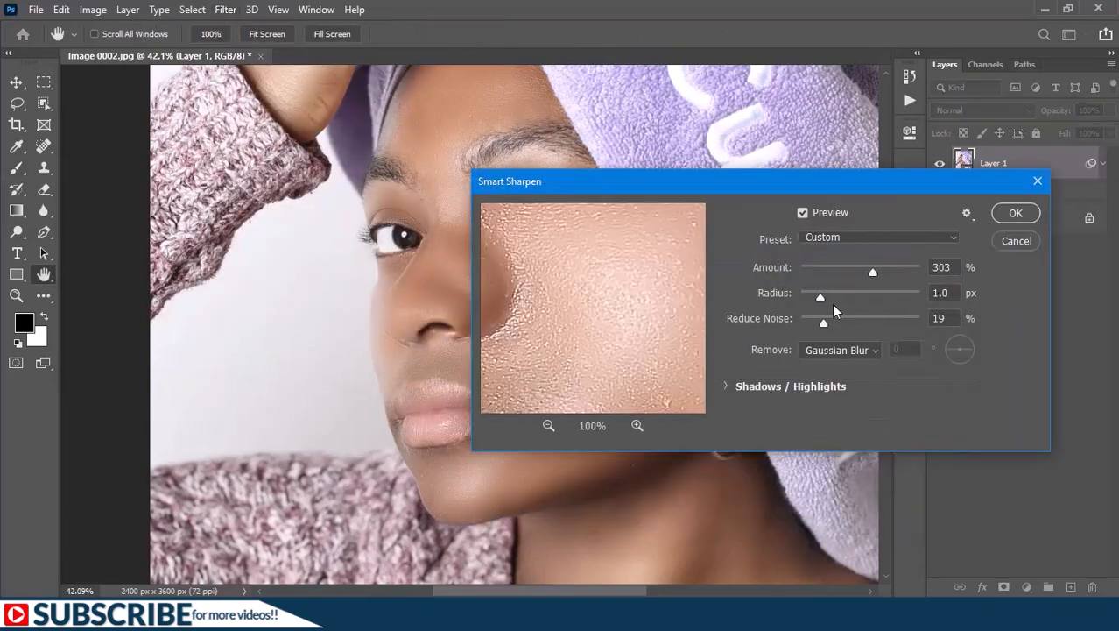
pyautogui.doubleClick(953, 293)
pyautogui.write('3')
pyautogui.click(1014, 213)
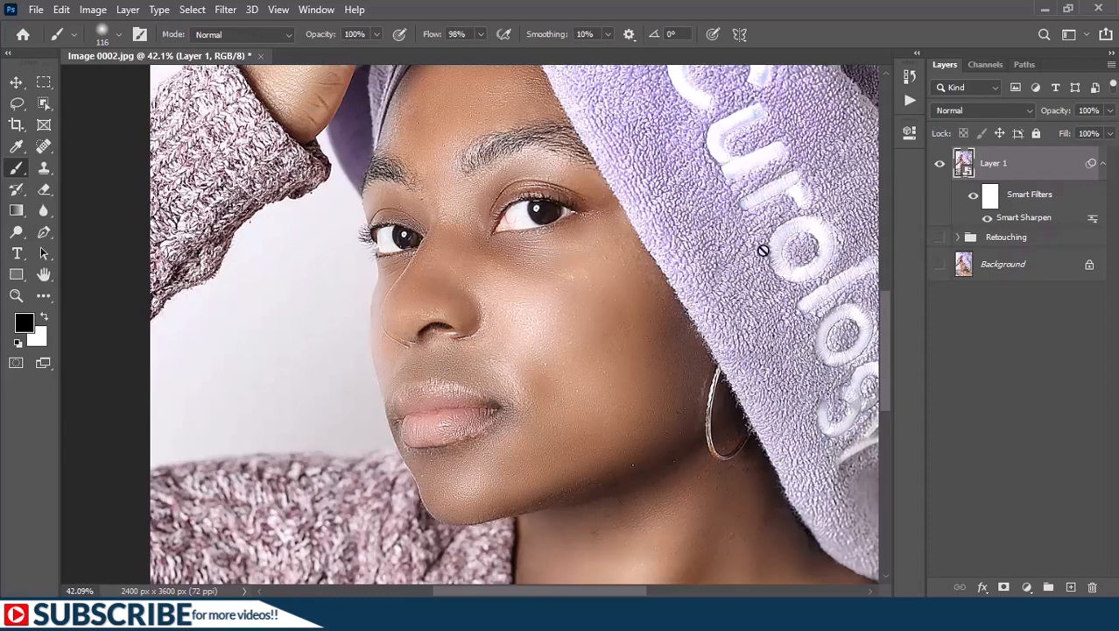
# - Invert the Smart Filters mask on Layer 1 to black and make white the foreground colour
pyautogui.click(990, 195)
pyautogui.press('x')
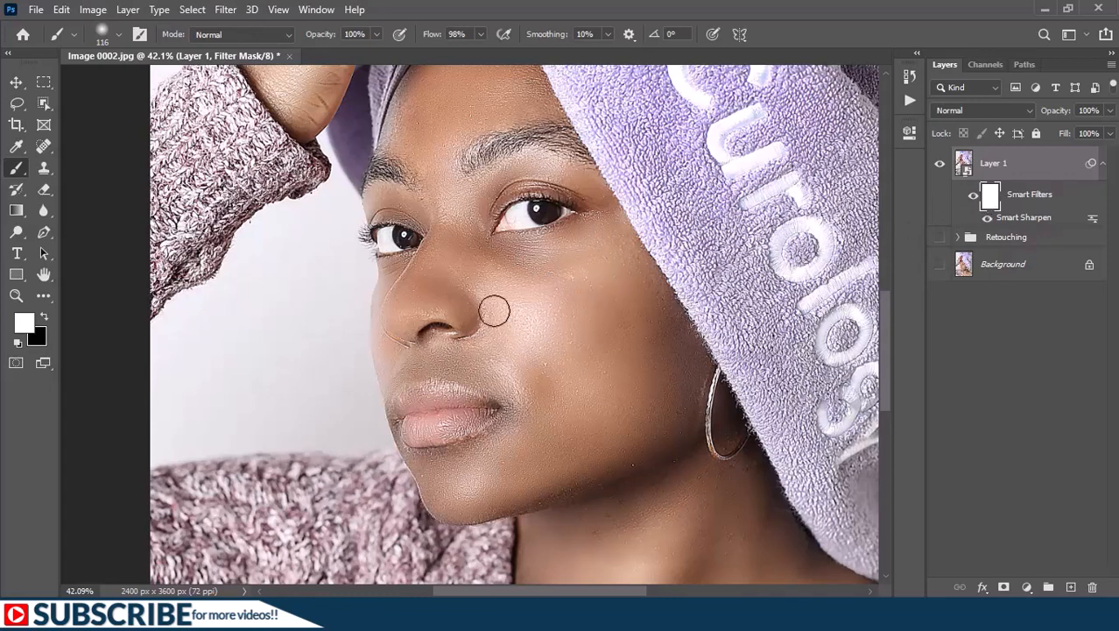
pyautogui.hotkey('ctrl', 'i')
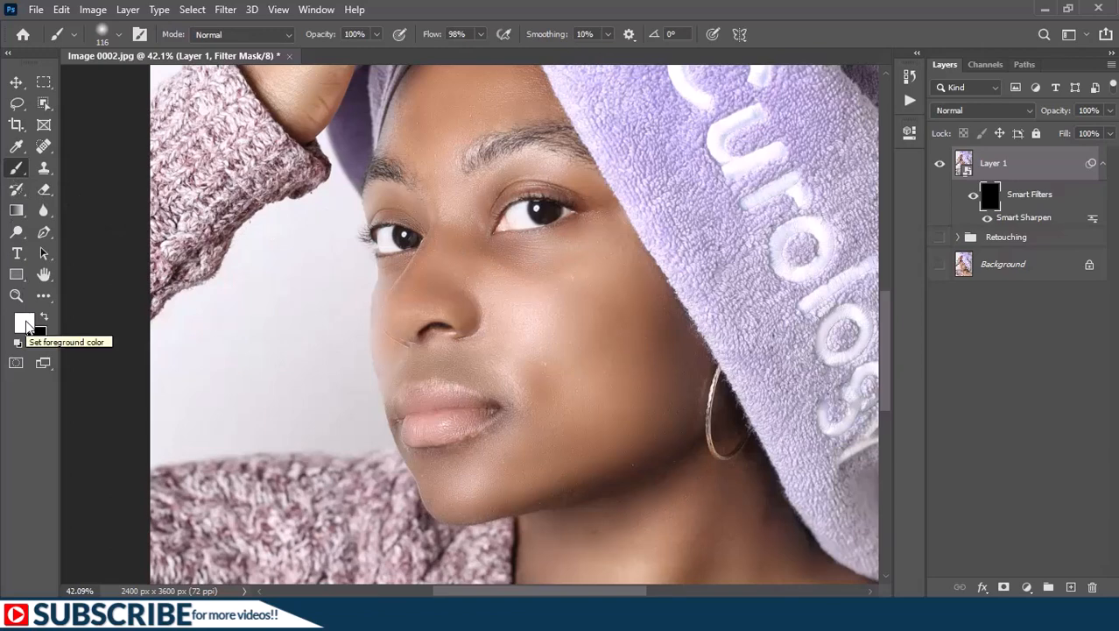
# - Paint white on the filter mask over the eyes, eyebrows, cheek, lips and forehead, lowering the brush opacity to 81% after the first stroke
pyautogui.moveTo(492, 226)
pyautogui.mouseDown()
pyautogui.moveTo(517, 195)
pyautogui.moveTo(550, 224)
pyautogui.moveTo(483, 231)
pyautogui.moveTo(495, 219)
pyautogui.moveTo(496, 231)
pyautogui.mouseUp()
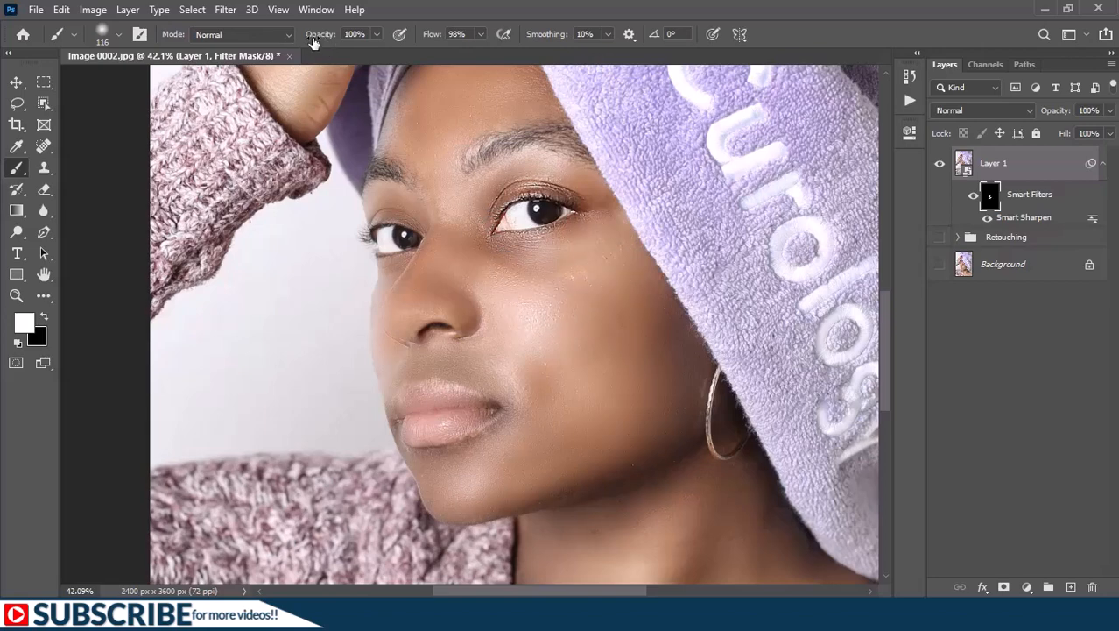
pyautogui.moveTo(313, 41); pyautogui.dragTo(292, 41)
pyautogui.moveTo(444, 171)
pyautogui.mouseDown()
pyautogui.moveTo(426, 170)
pyautogui.moveTo(407, 132)
pyautogui.moveTo(500, 97)
pyautogui.moveTo(518, 151)
pyautogui.moveTo(437, 155)
pyautogui.moveTo(518, 137)
pyautogui.mouseUp()
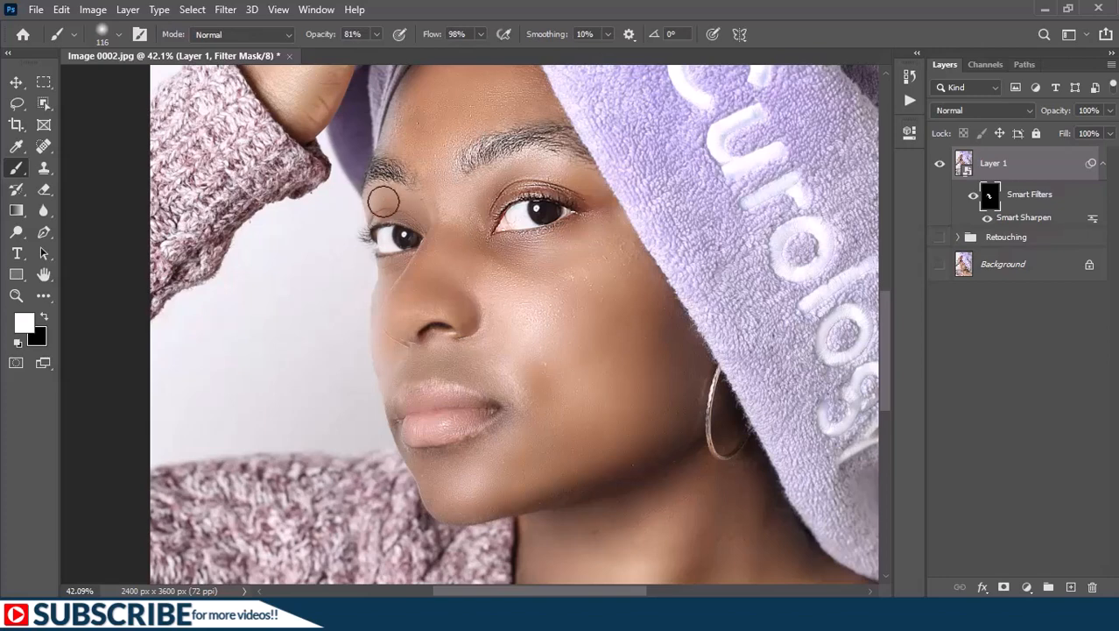
pyautogui.moveTo(553, 339); pyautogui.dragTo(619, 340)
pyautogui.moveTo(490, 427)
pyautogui.mouseDown()
pyautogui.moveTo(411, 417)
pyautogui.moveTo(465, 416)
pyautogui.mouseUp()
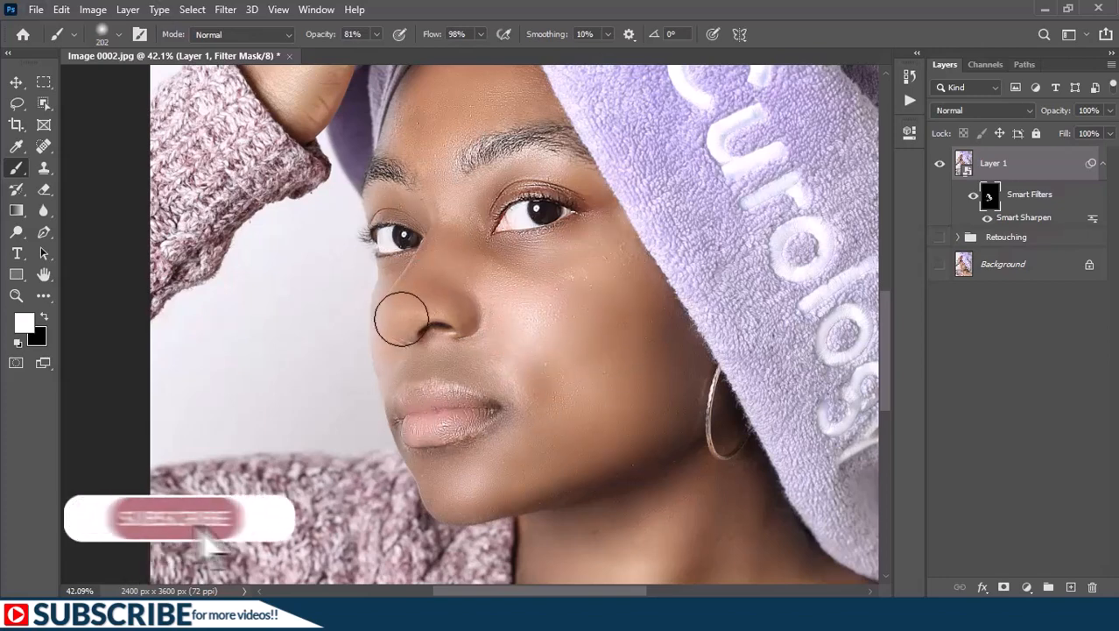
pyautogui.scroll(3, 513, 196)
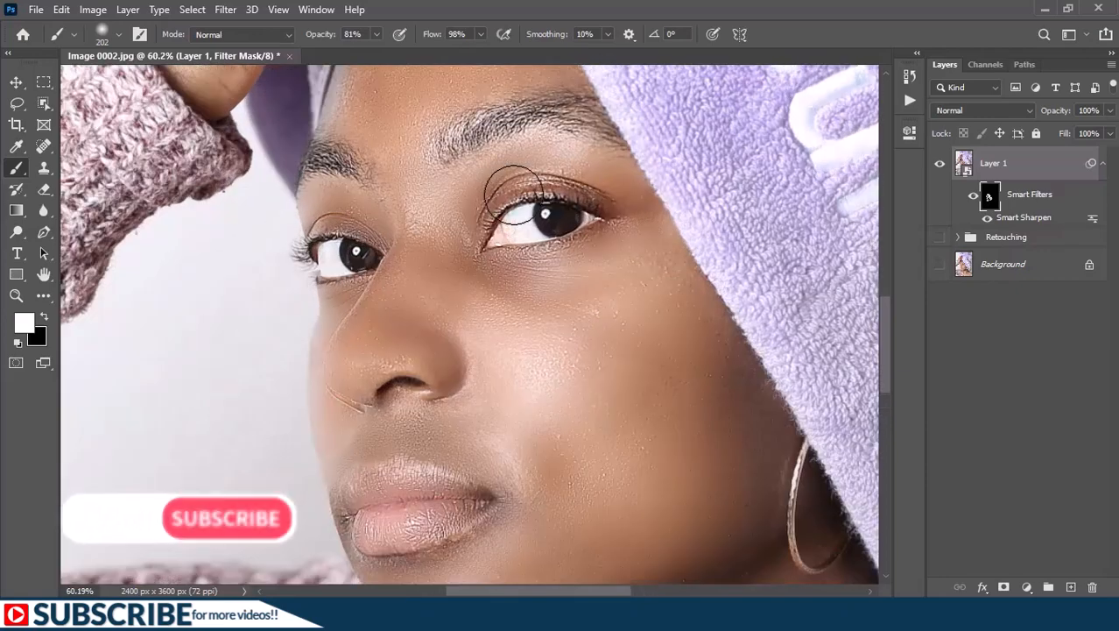
pyautogui.scroll(-4, 476, 287)
pyautogui.moveTo(436, 92); pyautogui.dragTo(429, 187)
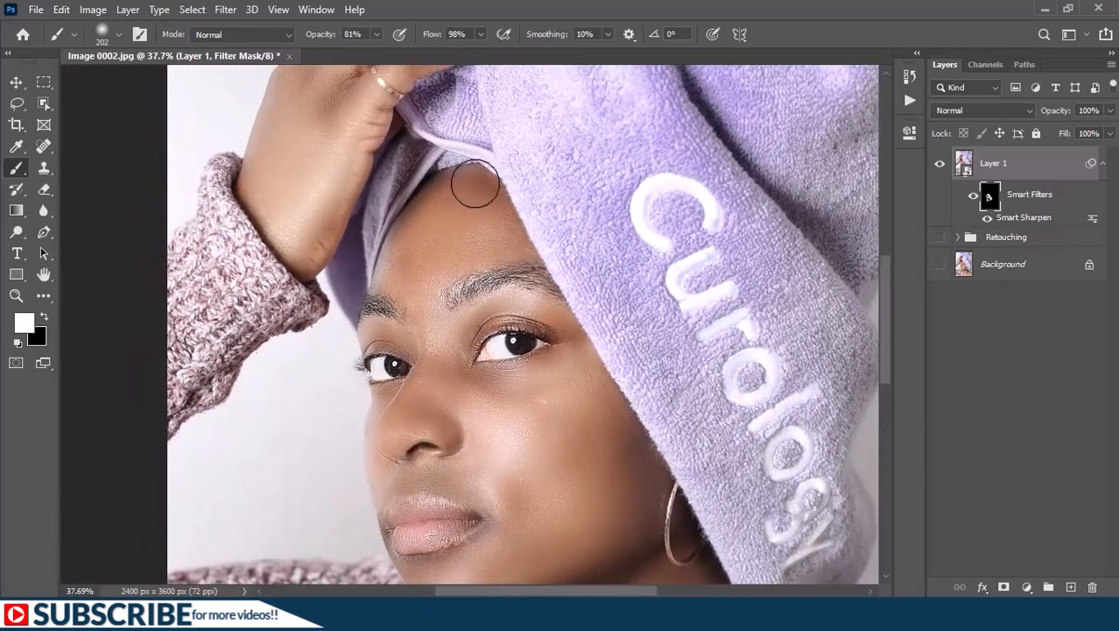
pyautogui.moveTo(484, 362); pyautogui.dragTo(475, 313)
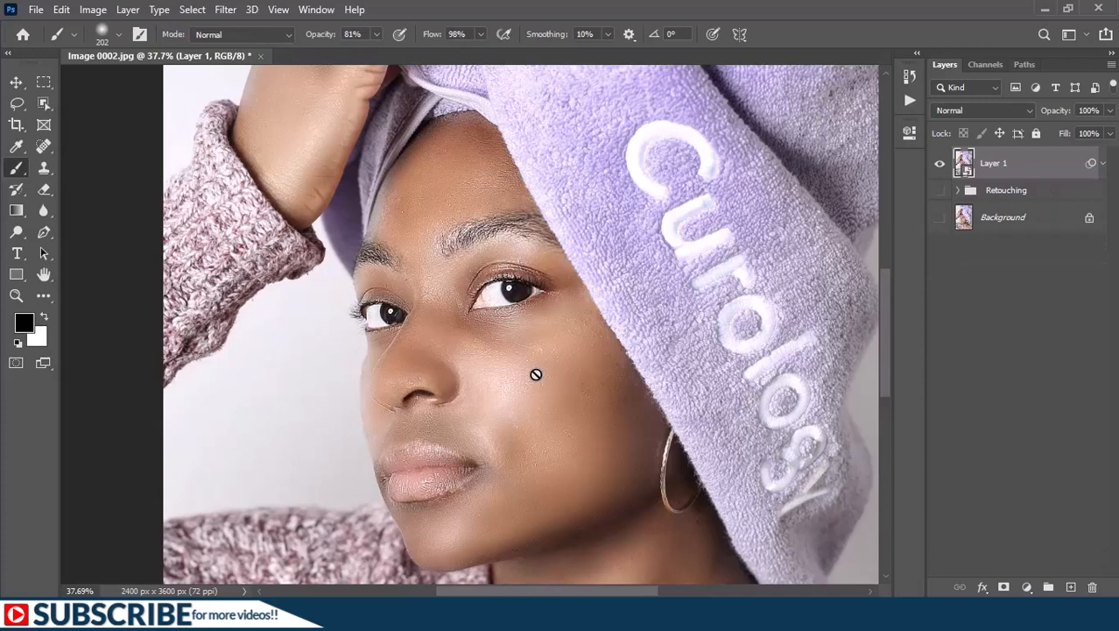
# - Rename Layer 1 as color
pyautogui.doubleClick(994, 164)
pyautogui.write('color')
pyautogui.press('Return')
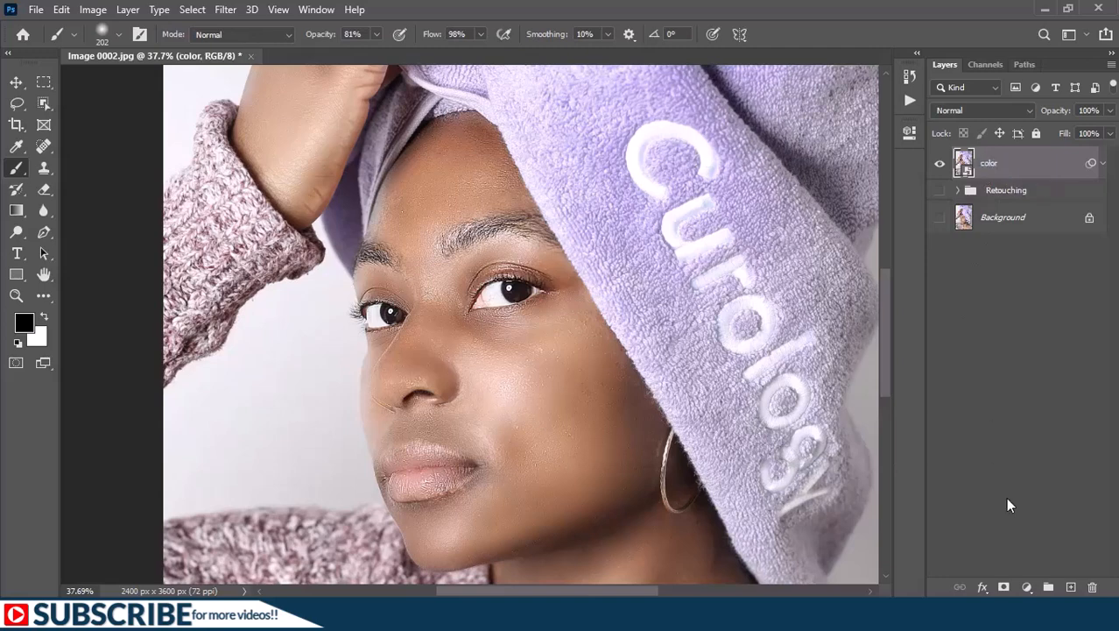
# - Add a Hue/Saturation adjustment layer above the color layer with a saturation of 35
pyautogui.click(1025, 587)
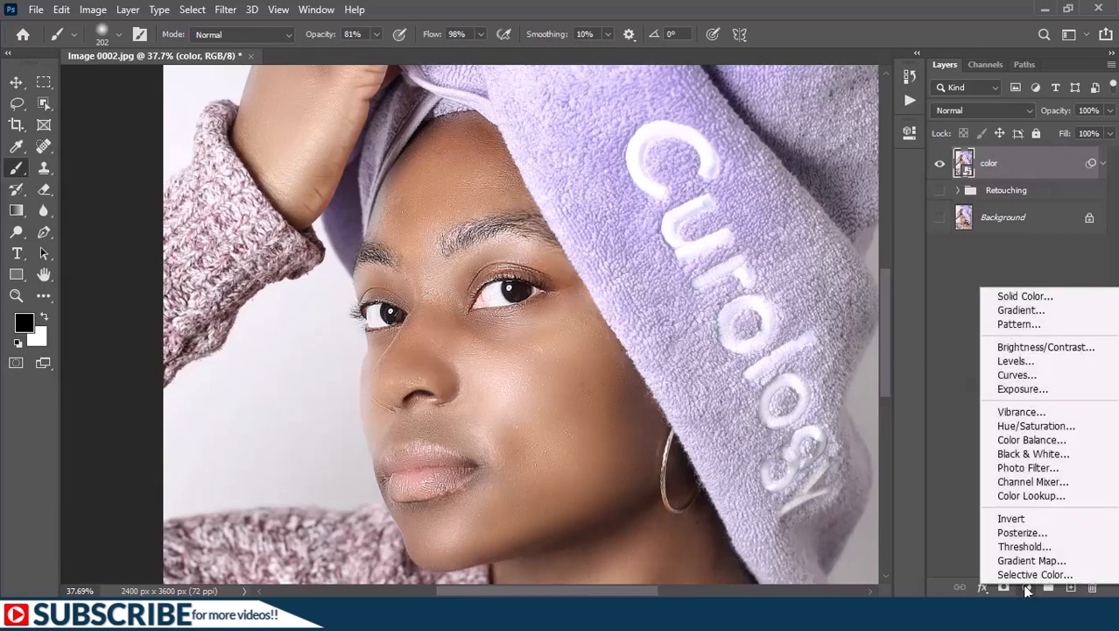
pyautogui.click(1039, 429)
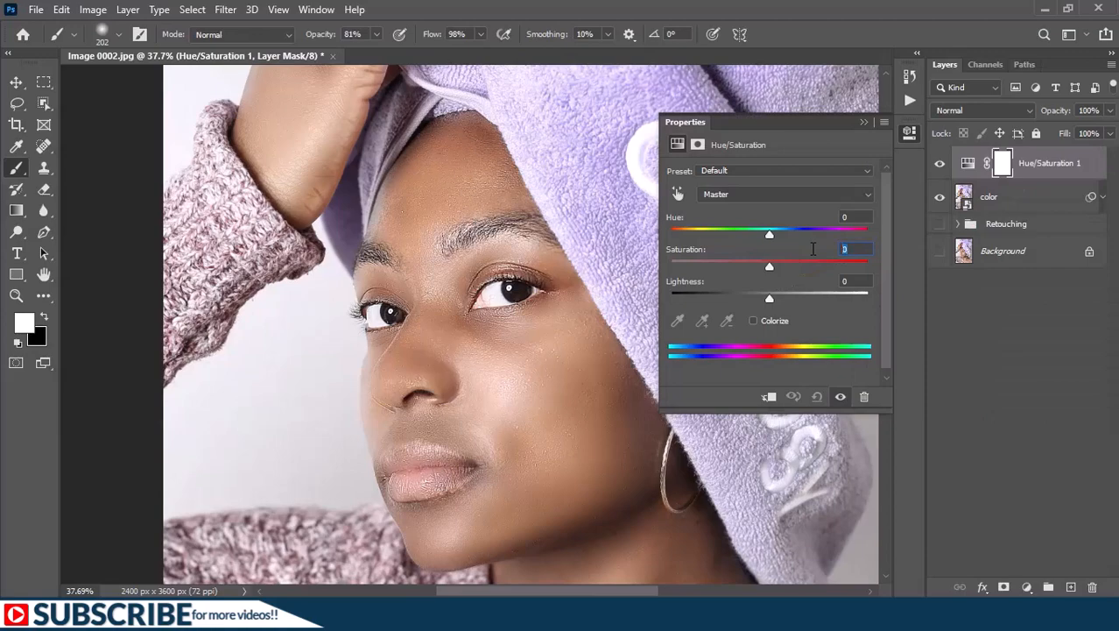
pyautogui.write('35')
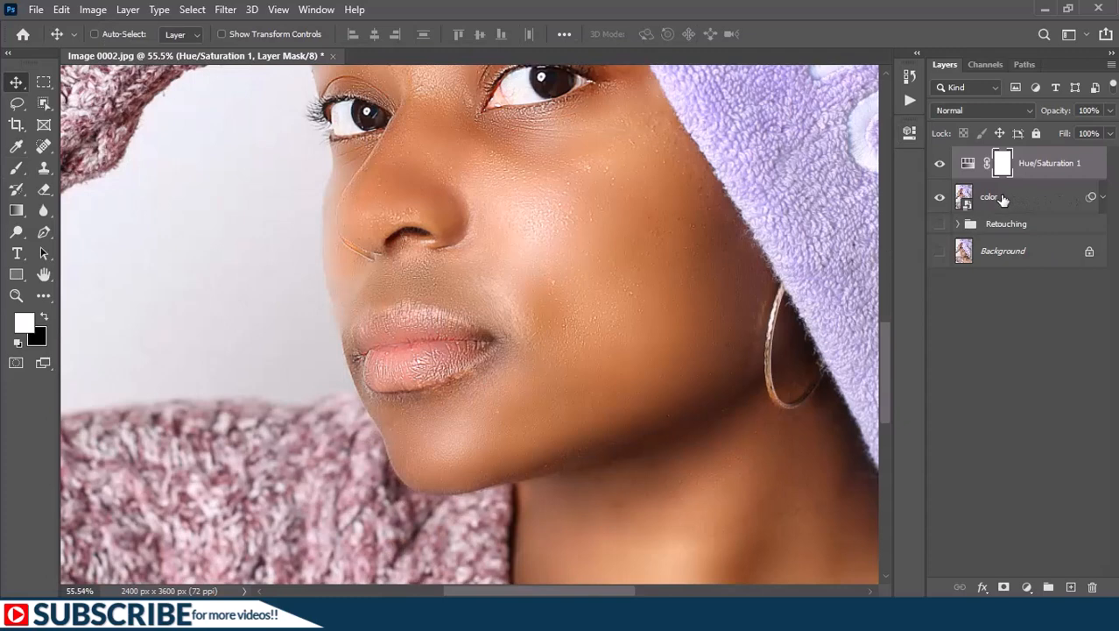
# - Group the Hue/Saturation 1 and color layers, and stamp the visible result onto a new layer with the group hidden
pyautogui.keyDown('shift'); pyautogui.click(1003, 200); pyautogui.keyUp('shift')
pyautogui.hotkey('ctrl', 'g')
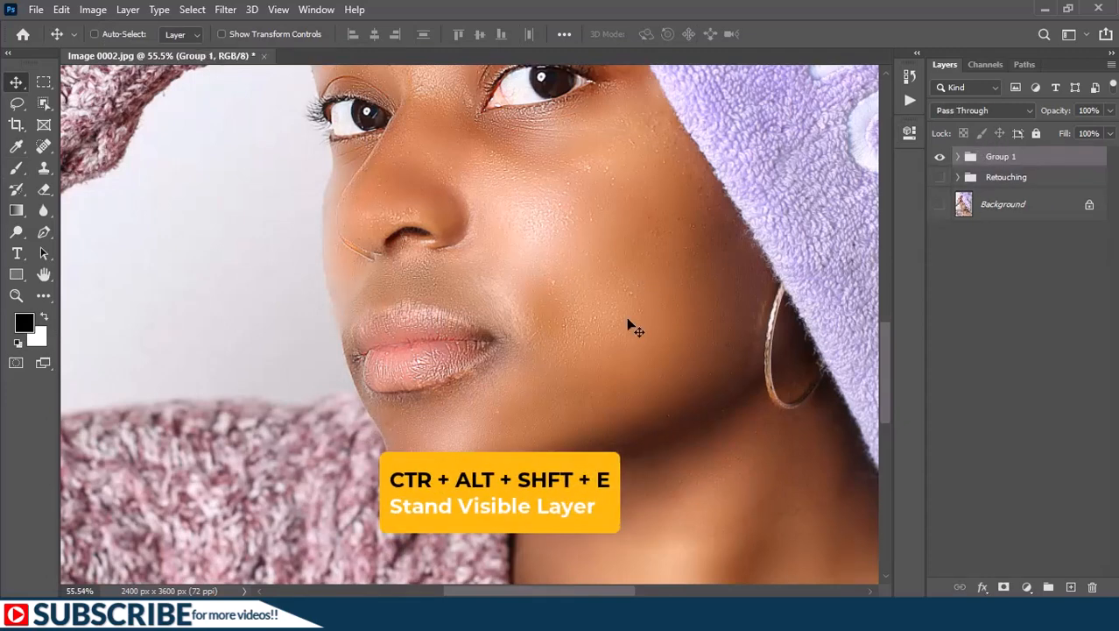
pyautogui.hotkey('ctrl', 'alt', 'shift', 'e')
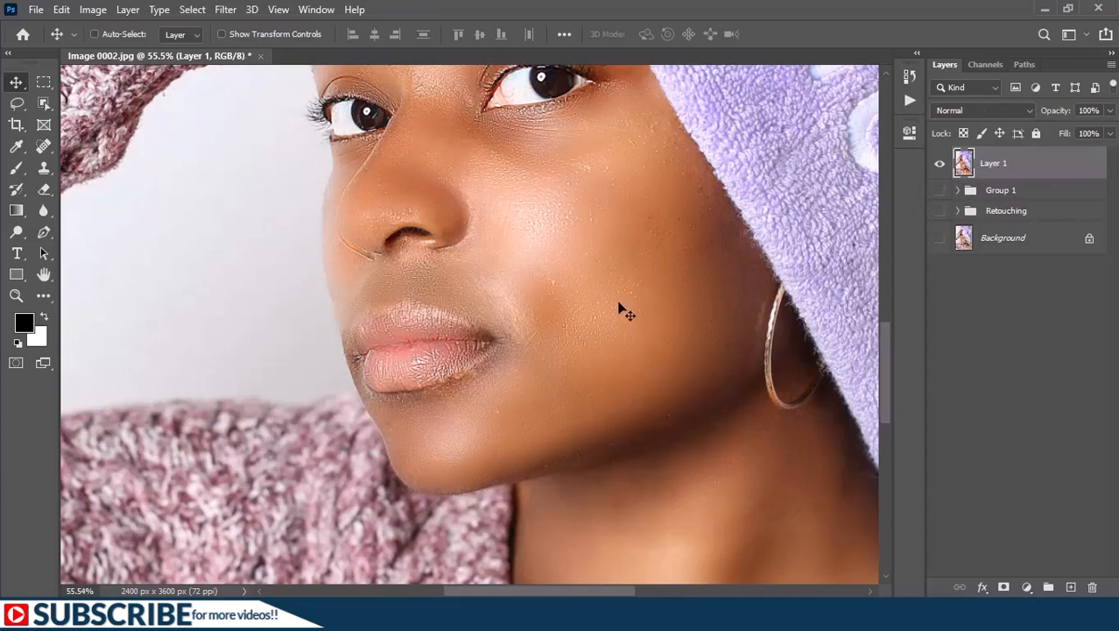
# - Select the lower lip on Layer 1 with the Lasso tool, using a 7 px feather
pyautogui.scroll(2, 393, 388)
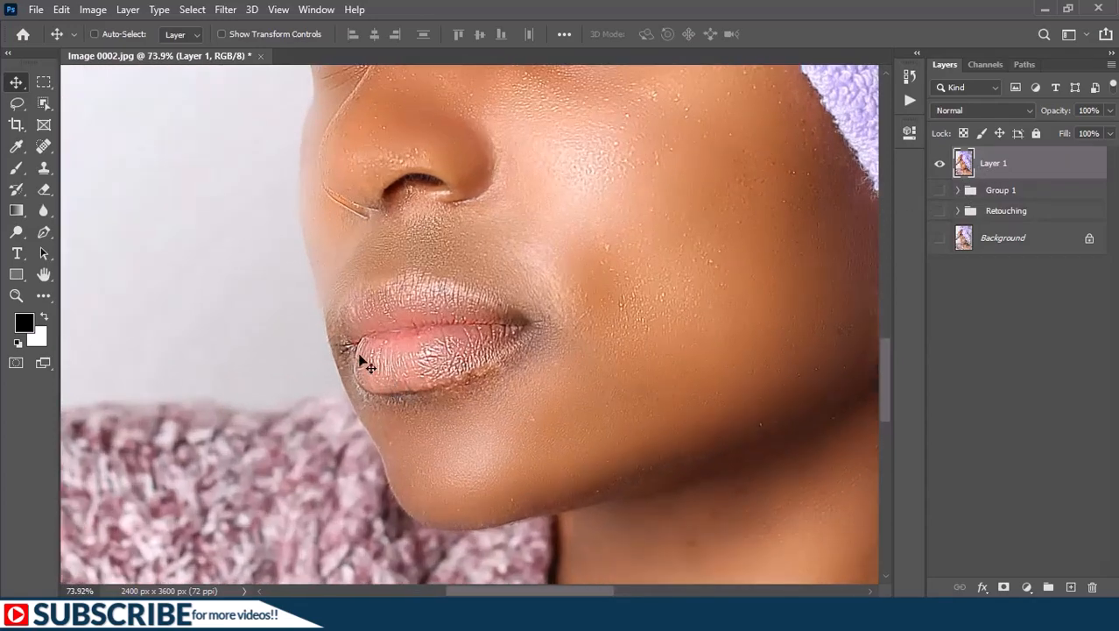
pyautogui.click(18, 105)
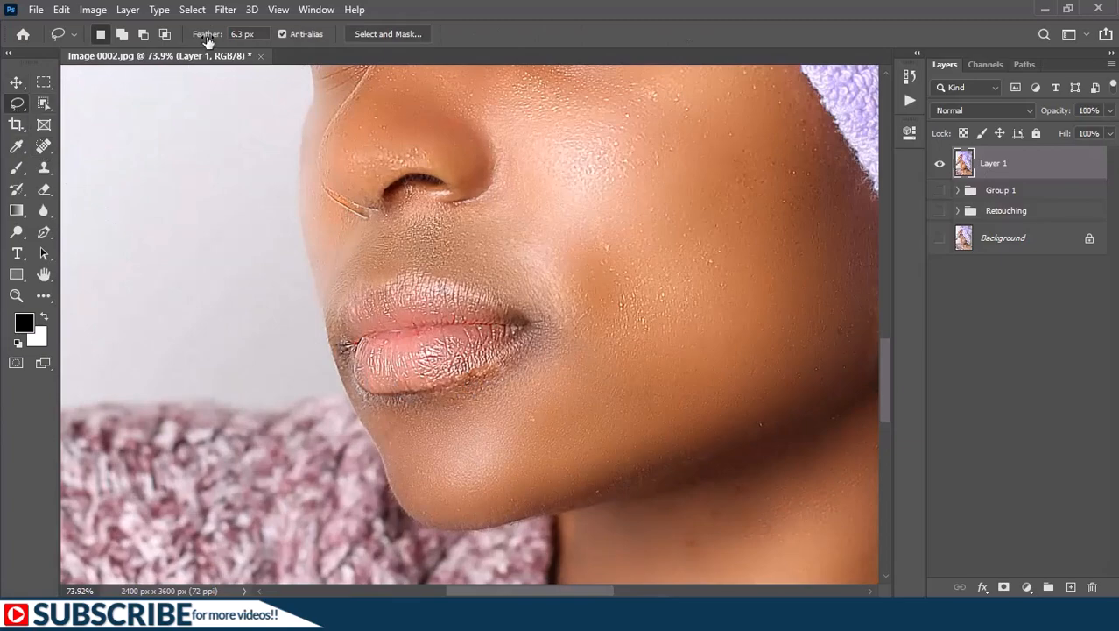
pyautogui.moveTo(206, 37); pyautogui.dragTo(214, 38)
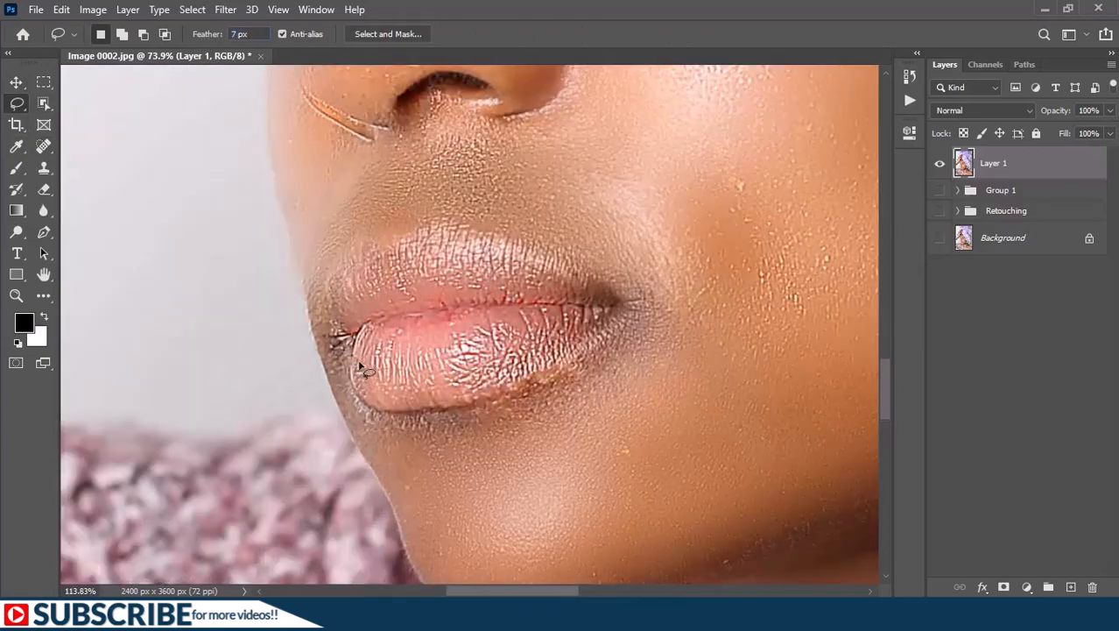
pyautogui.scroll(3, 359, 368)
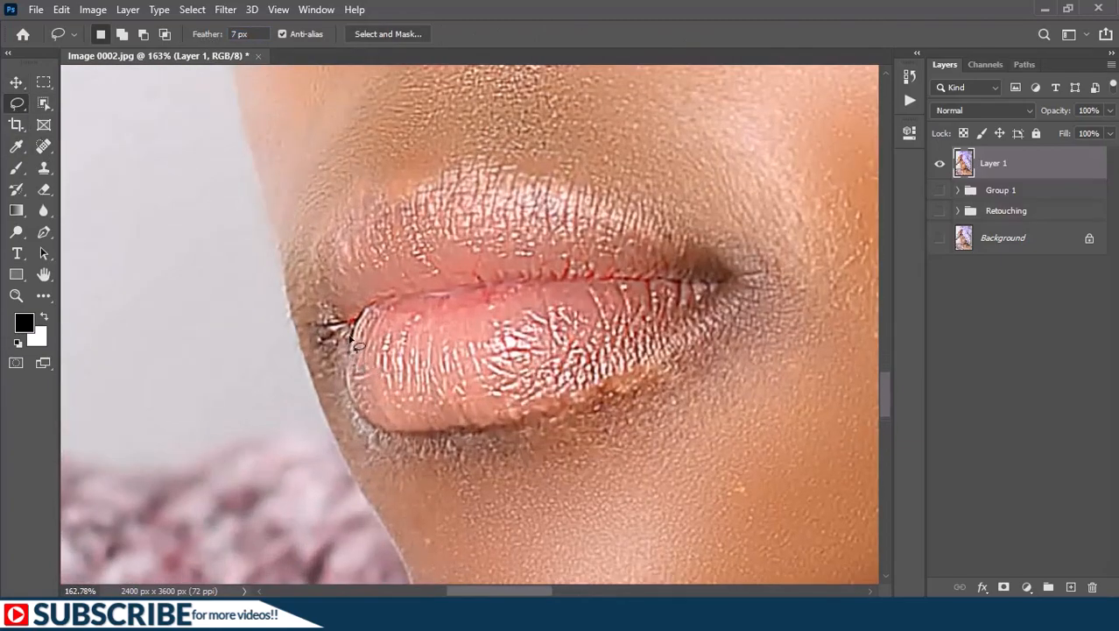
pyautogui.moveTo(351, 341)
pyautogui.mouseDown()
pyautogui.moveTo(378, 412)
pyautogui.moveTo(569, 384)
pyautogui.moveTo(715, 305)
pyautogui.moveTo(637, 284)
pyautogui.moveTo(501, 285)
pyautogui.moveTo(388, 296)
pyautogui.moveTo(355, 336)
pyautogui.mouseUp()
pyautogui.scroll(-4, 377, 333)
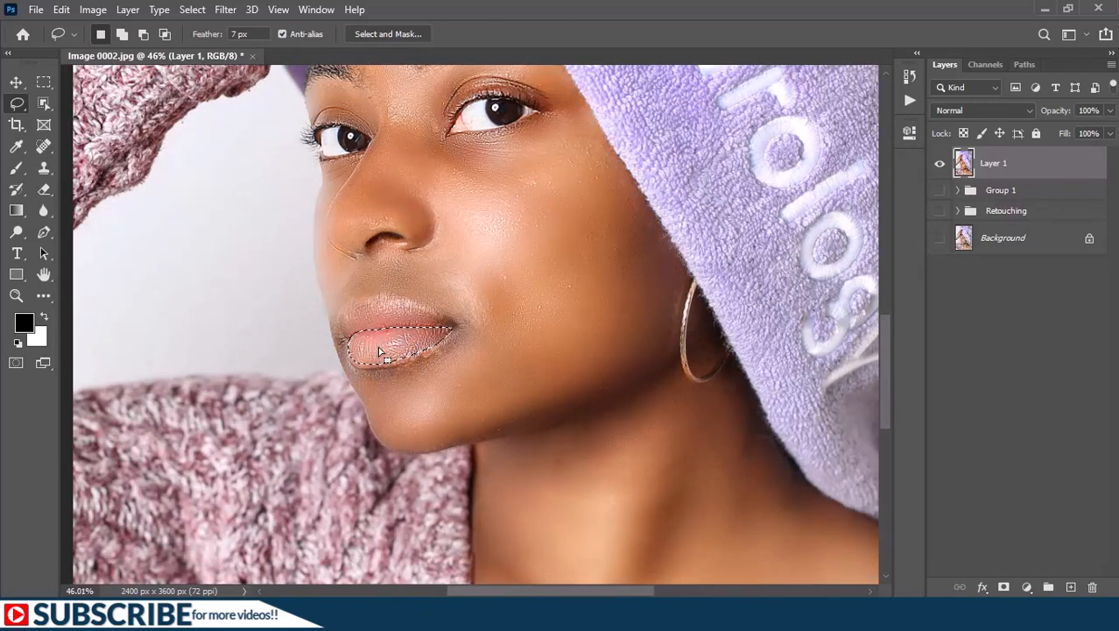
# - Add a Hue/Saturation adjustment layer masked to the lower lip with hue -23 and saturation +55
pyautogui.click(1026, 587)
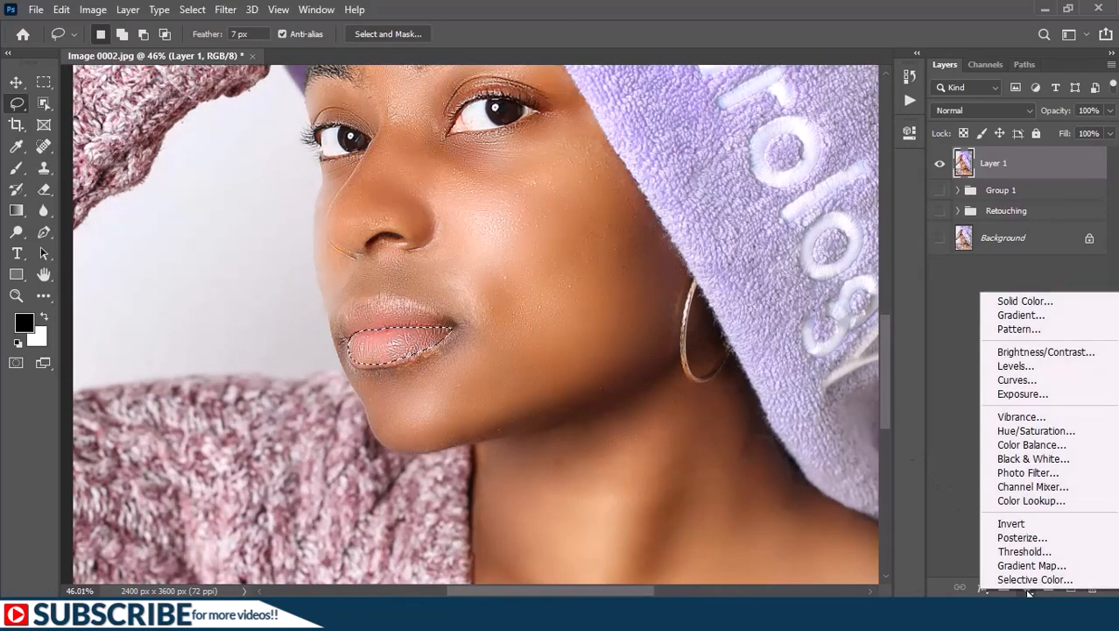
pyautogui.click(1036, 431)
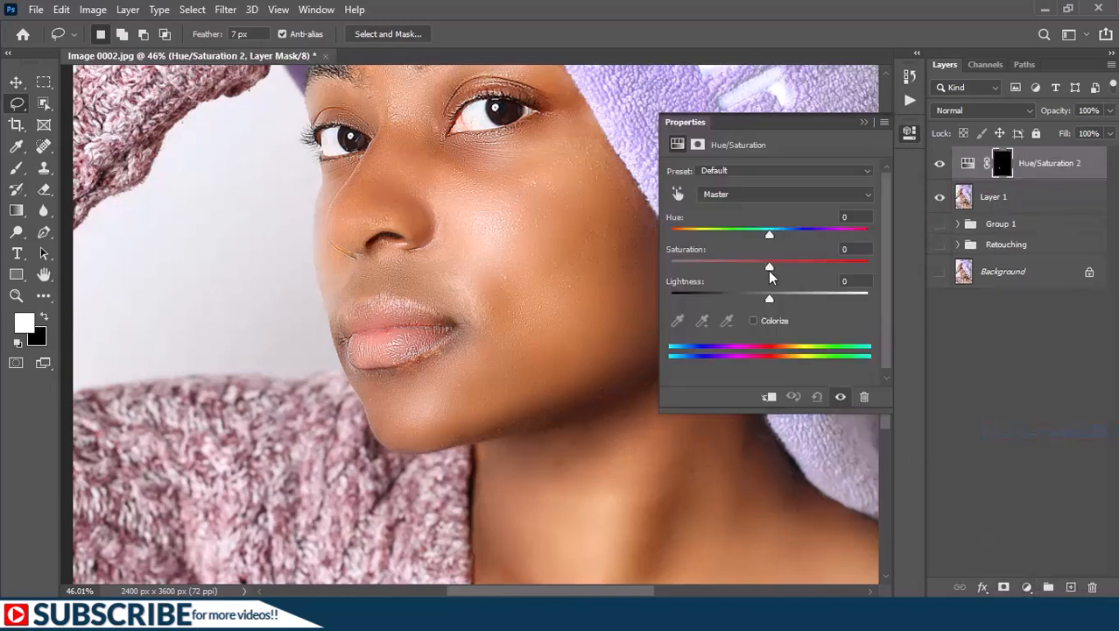
pyautogui.moveTo(770, 267); pyautogui.dragTo(749, 241)
pyautogui.moveTo(816, 267); pyautogui.dragTo(824, 265)
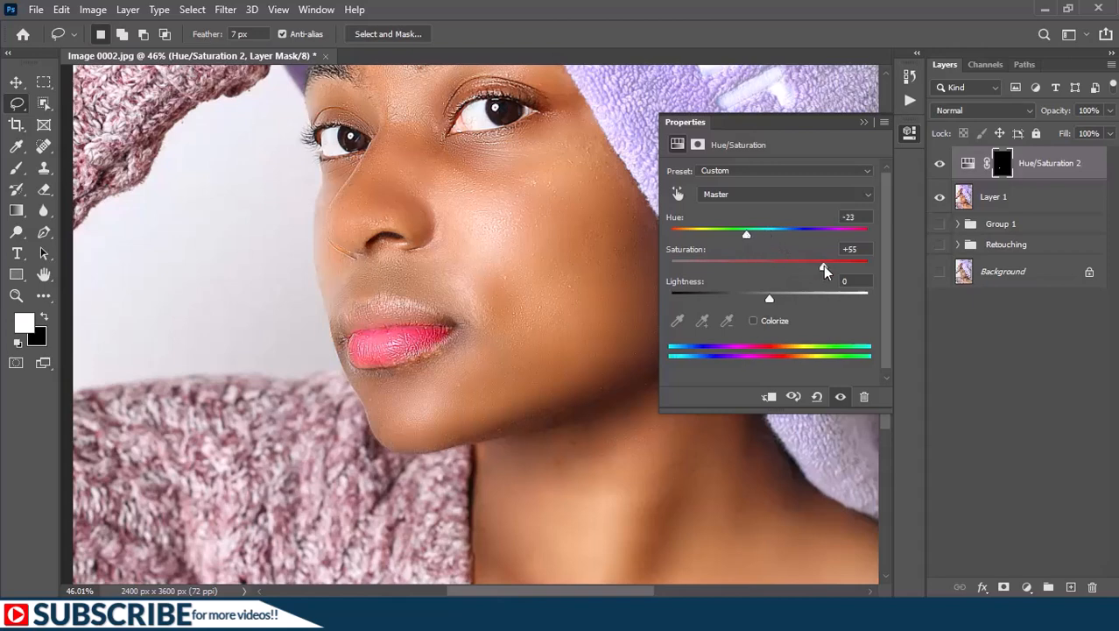
pyautogui.click(863, 121)
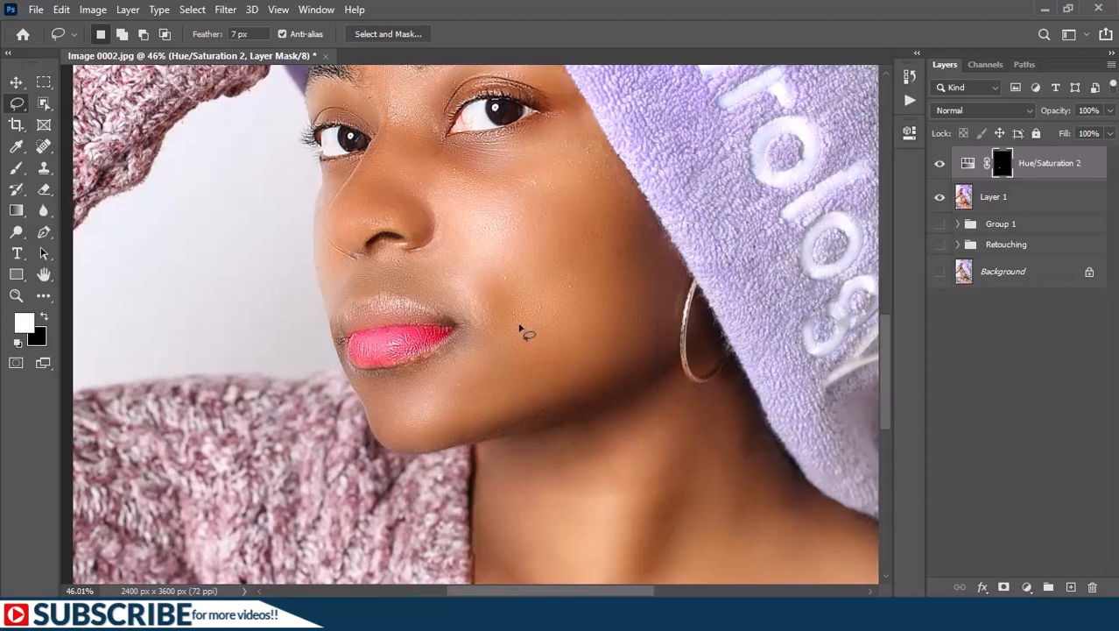
# - Reduce the Hue/Saturation 2 layer's opacity to 56% and compare the lip colour by toggling the layer's visibility
pyautogui.scroll(3, 525, 359)
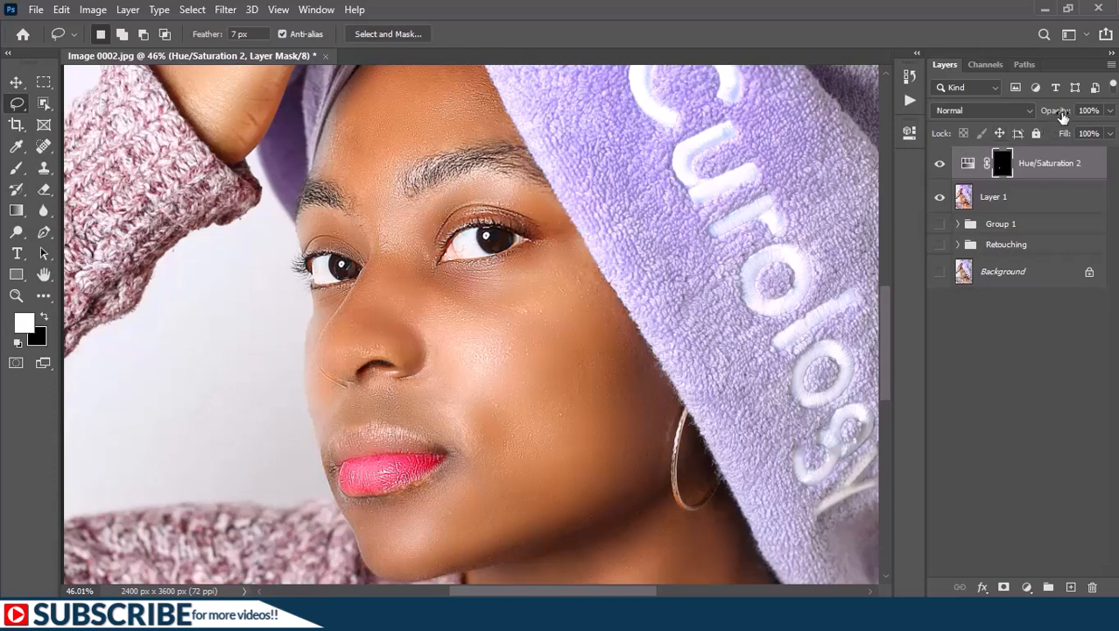
pyautogui.moveTo(1062, 116); pyautogui.dragTo(1042, 117)
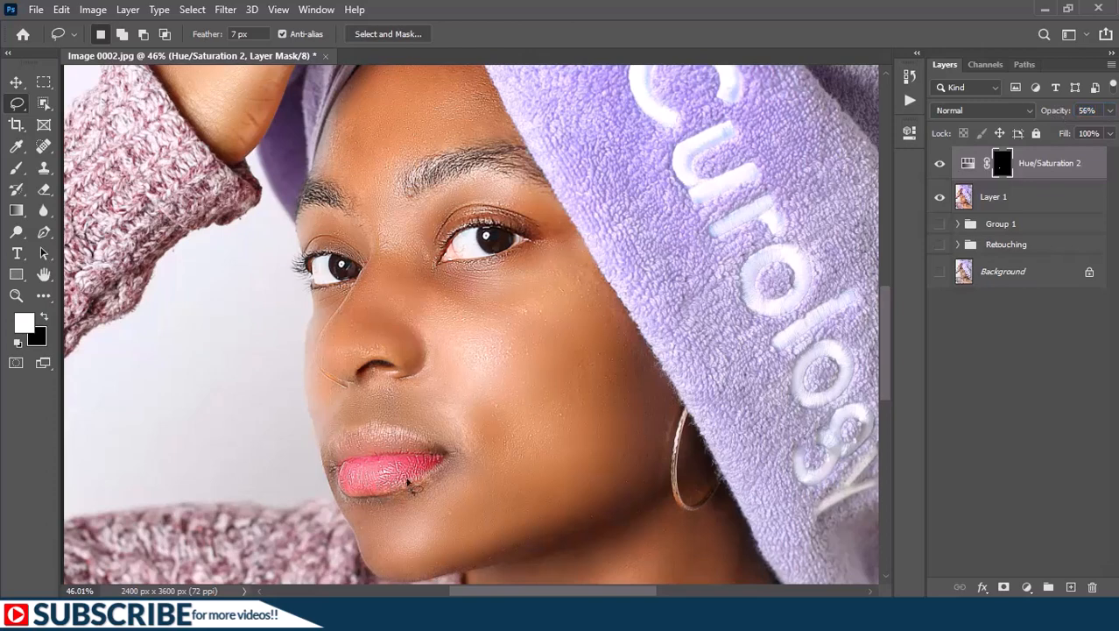
pyautogui.click(940, 163)
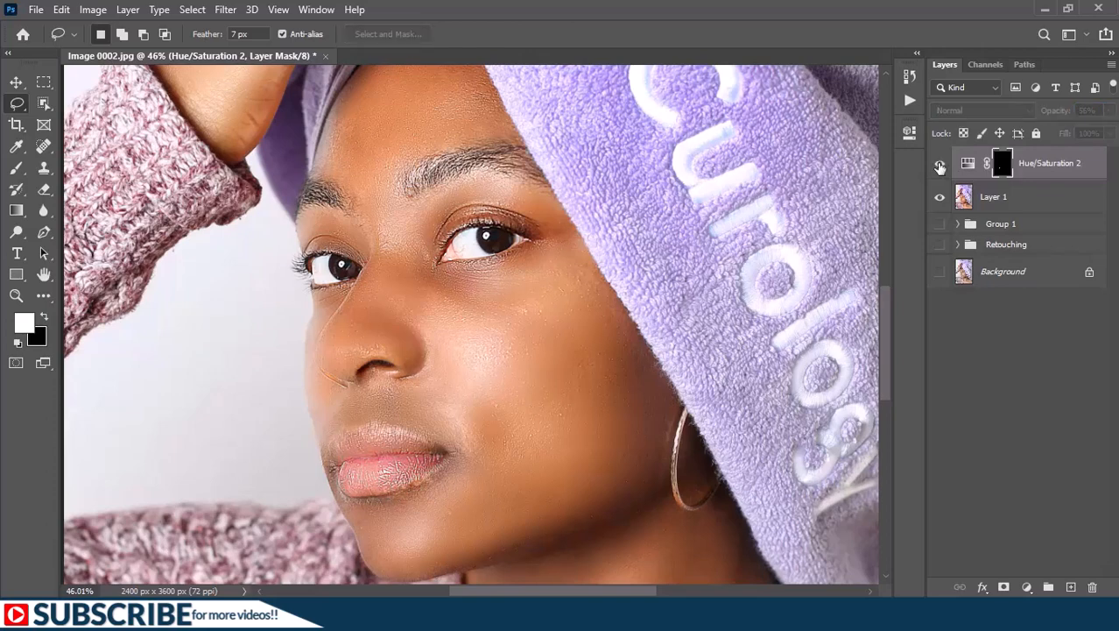
pyautogui.click(939, 164)
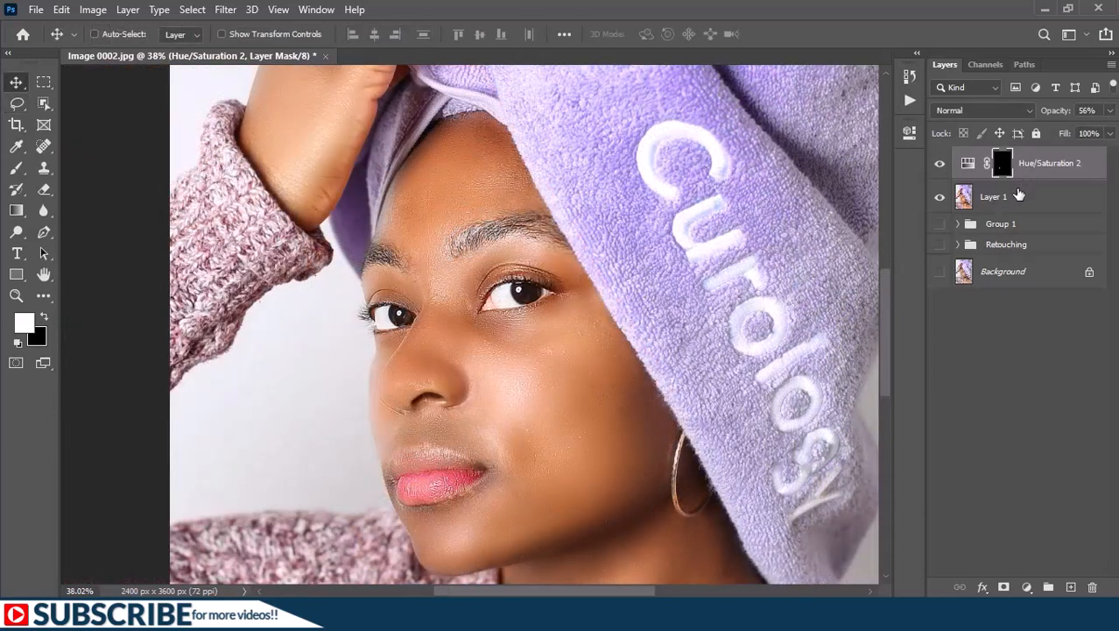
# - Group the Hue/Saturation 2 layer with Layer 1 and name the group Final
pyautogui.keyDown('shift'); pyautogui.click(1018, 194); pyautogui.keyUp('shift')
pyautogui.hotkey('ctrl', 'g')
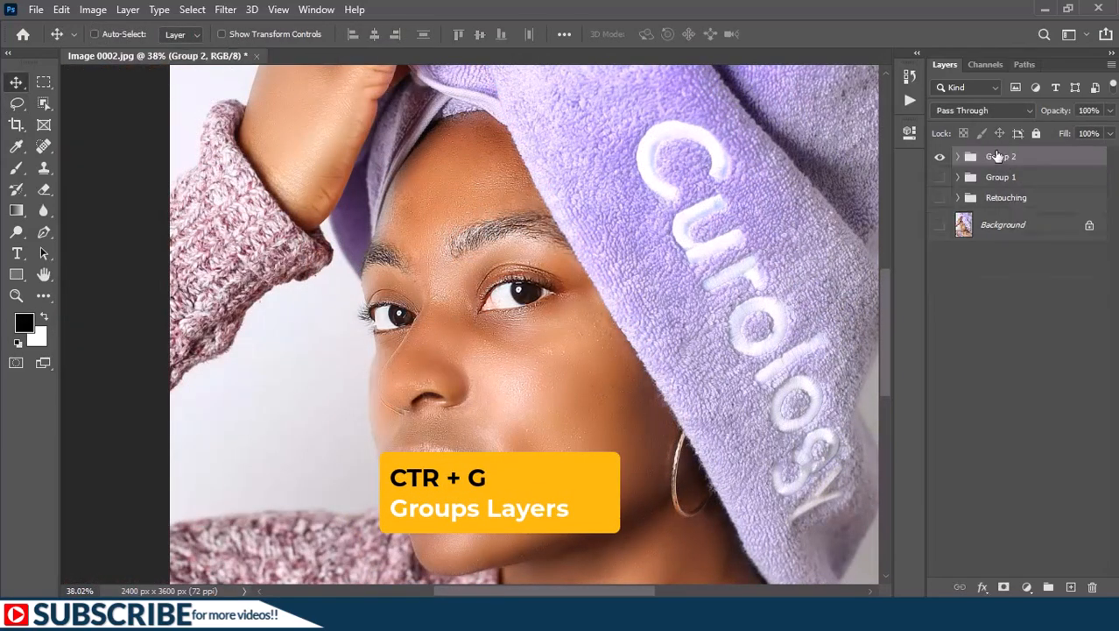
pyautogui.doubleClick(998, 156)
pyautogui.write('Final')
pyautogui.press('Return')
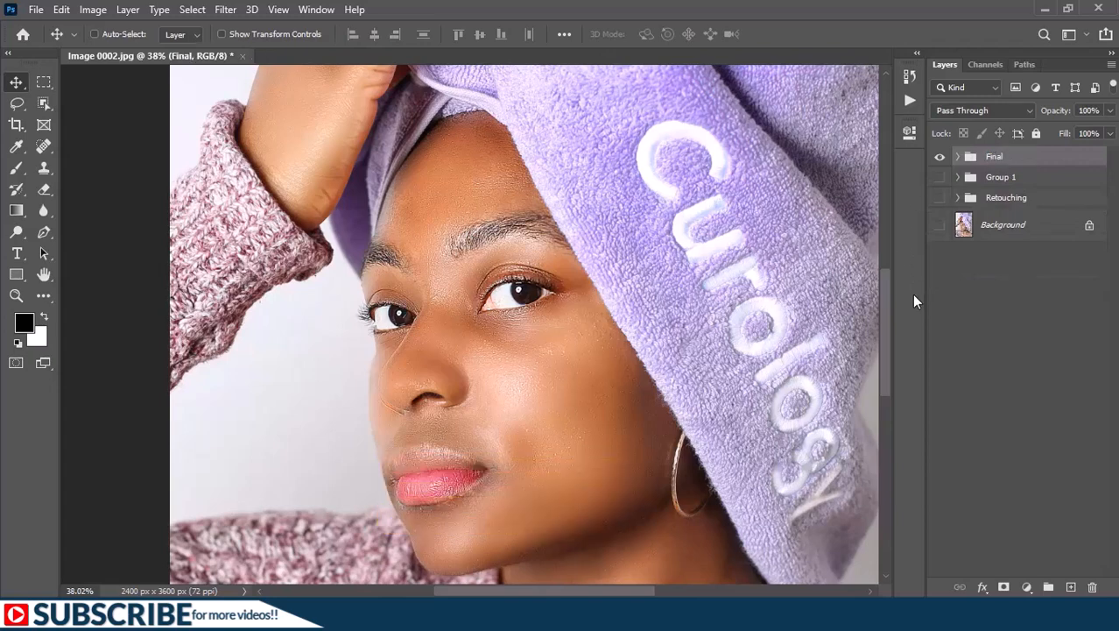
# - Compare the finished portrait with the original by showing the Background layer and toggling the Final group's visibility
pyautogui.click(940, 225)
pyautogui.click(940, 156)
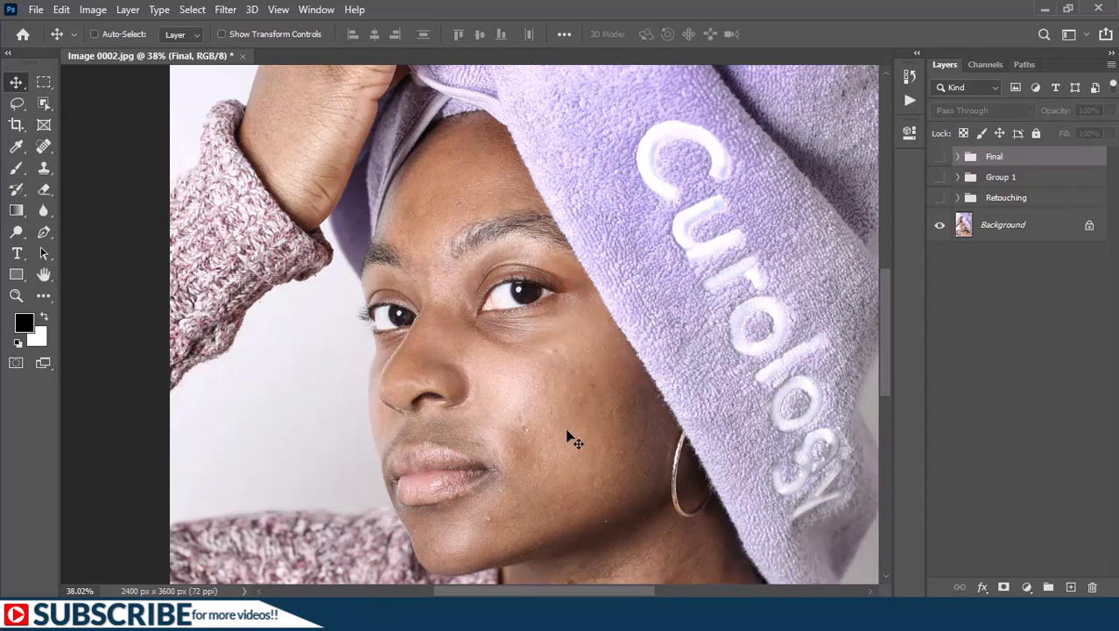
pyautogui.click(941, 158)
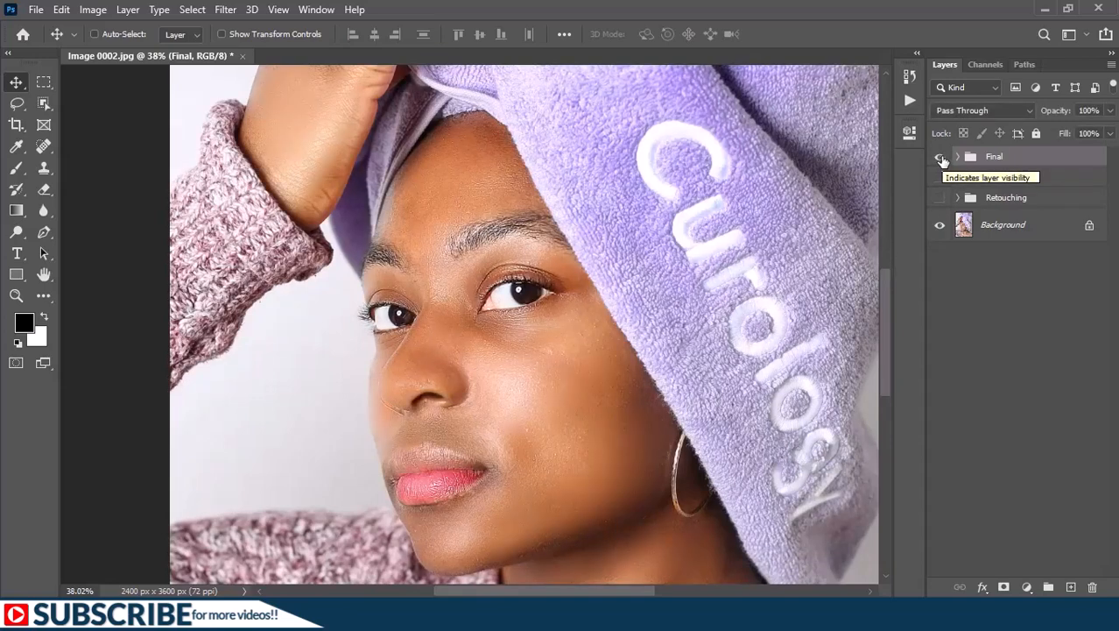